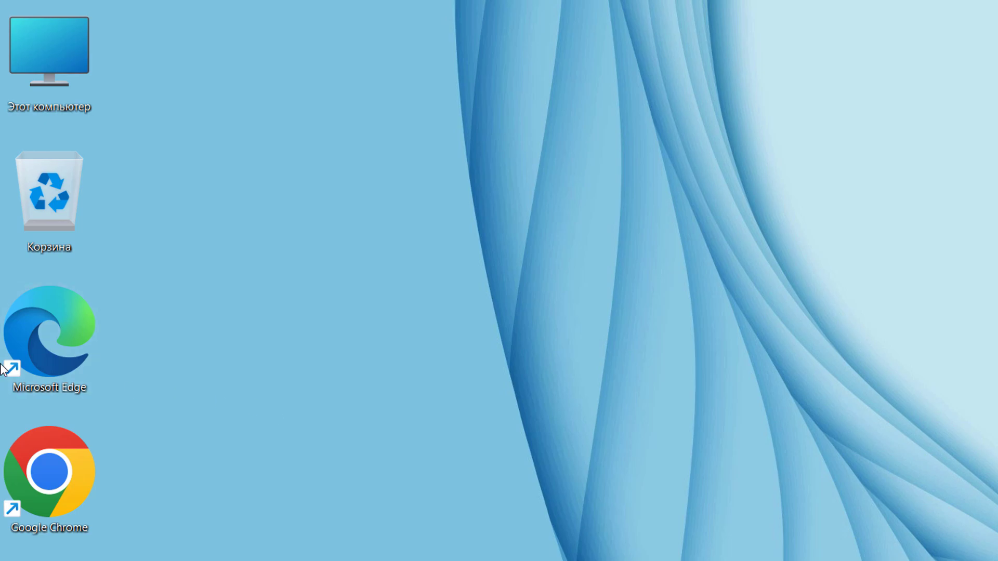
Step: Open Microsoft Edge's About page and check the browser's version and update status
double_click(54, 327)
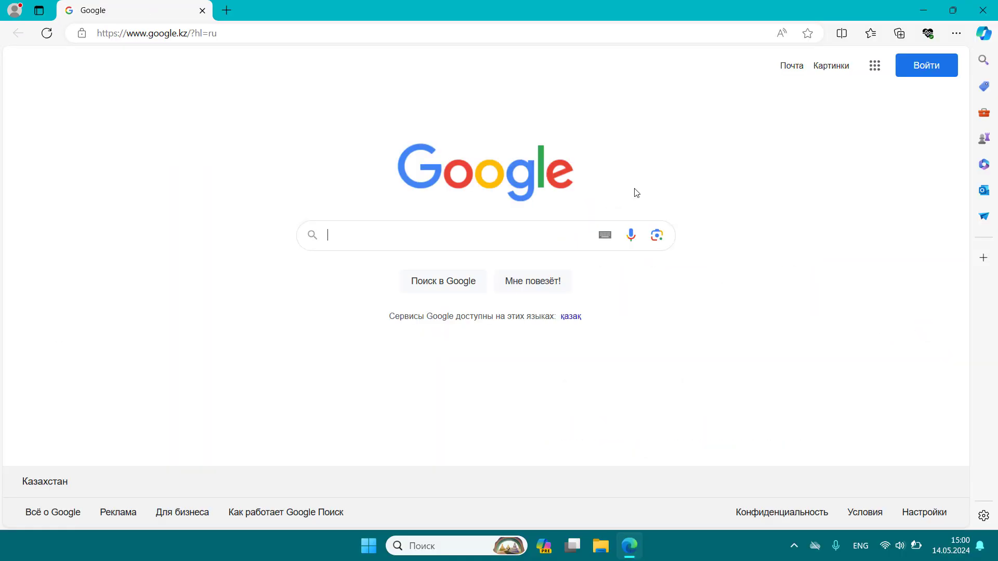
click(954, 35)
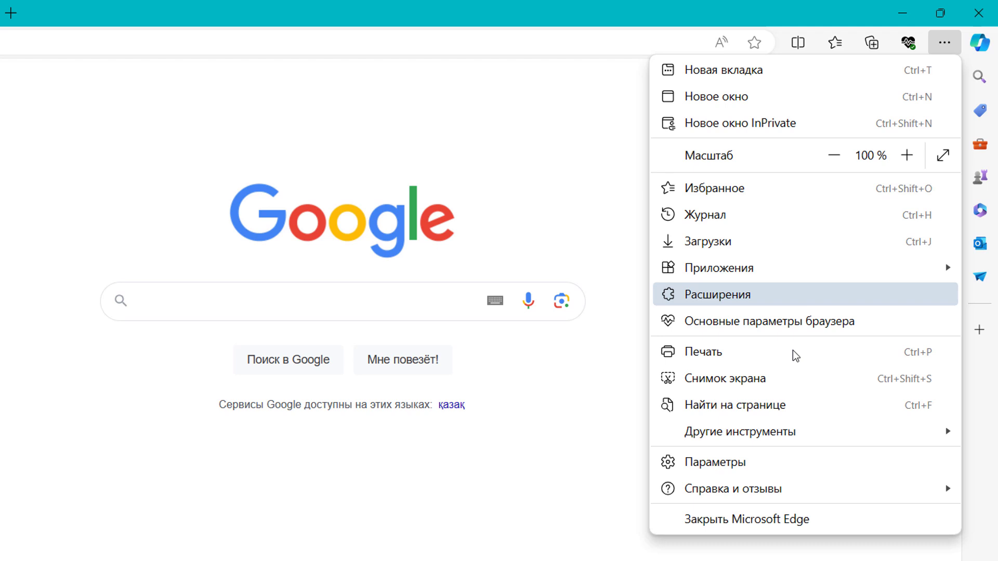
mouse_move(801, 490)
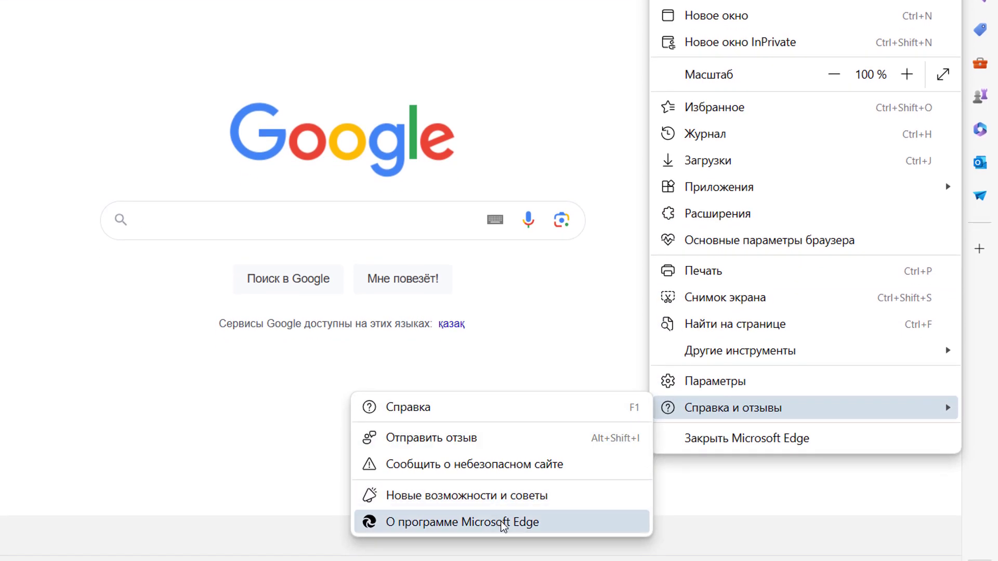
click(502, 522)
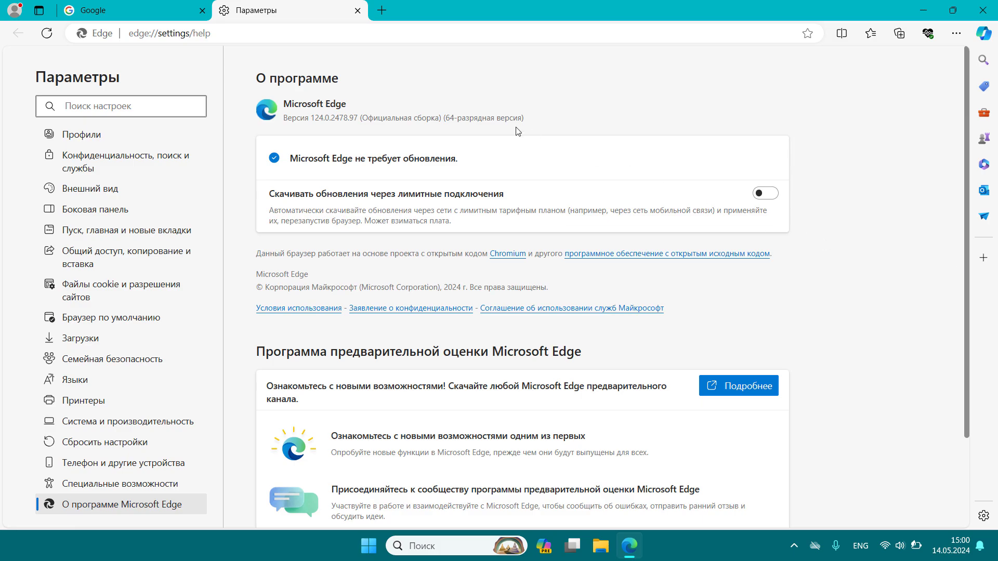
drag(449, 160, 280, 161)
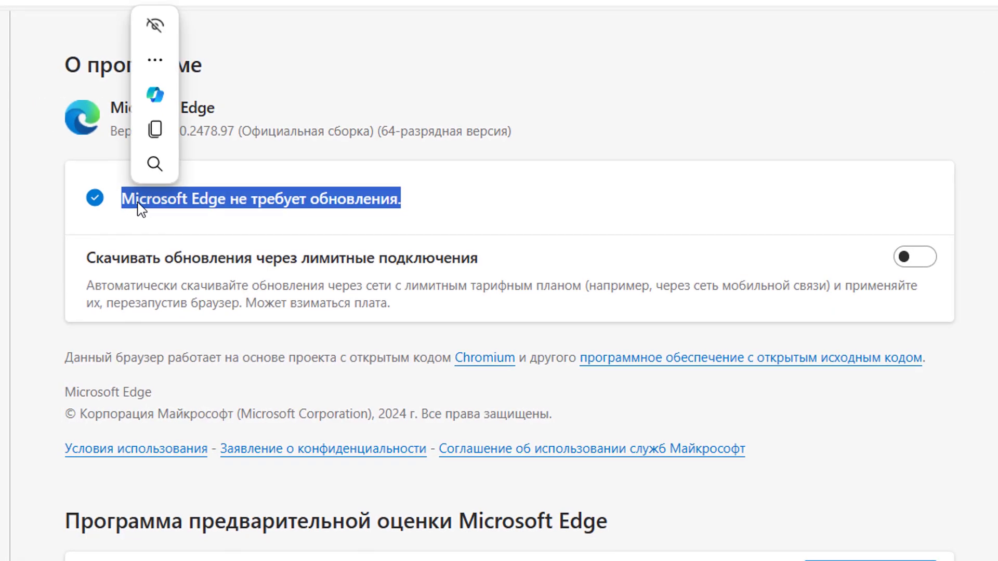
click(404, 198)
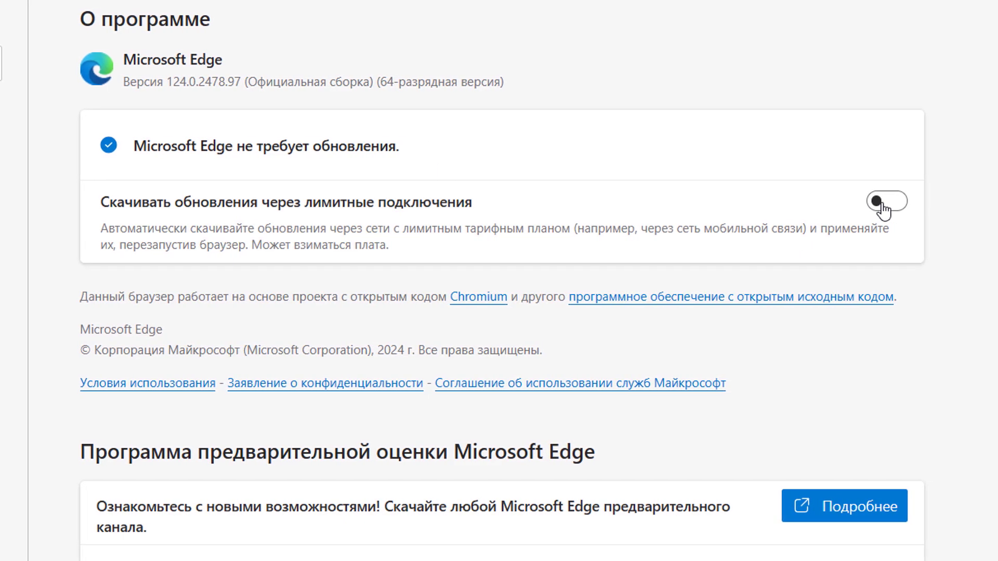
Step: Allow Edge to download updates over metered connections, restart the browser, and close it again
click(882, 204)
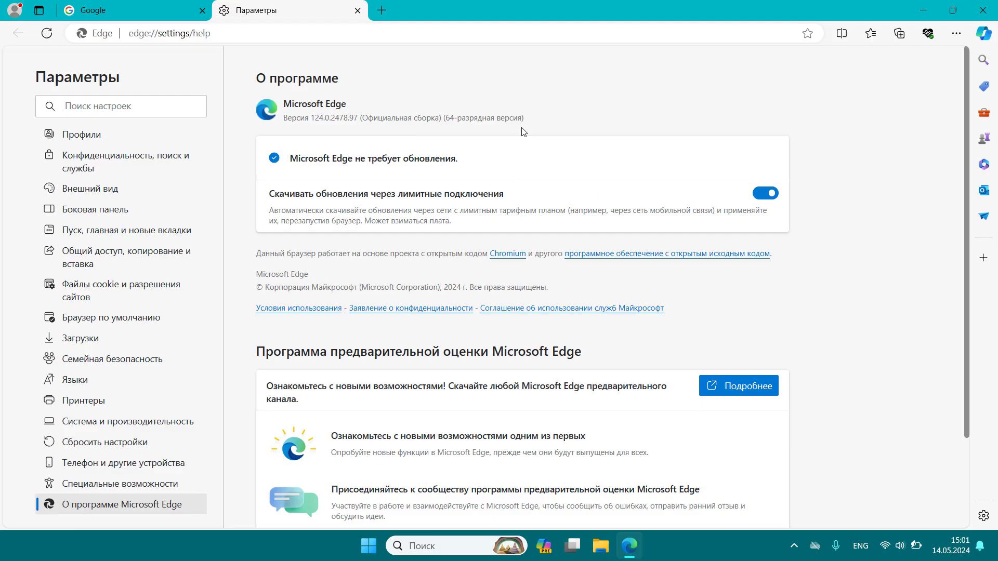
click(982, 10)
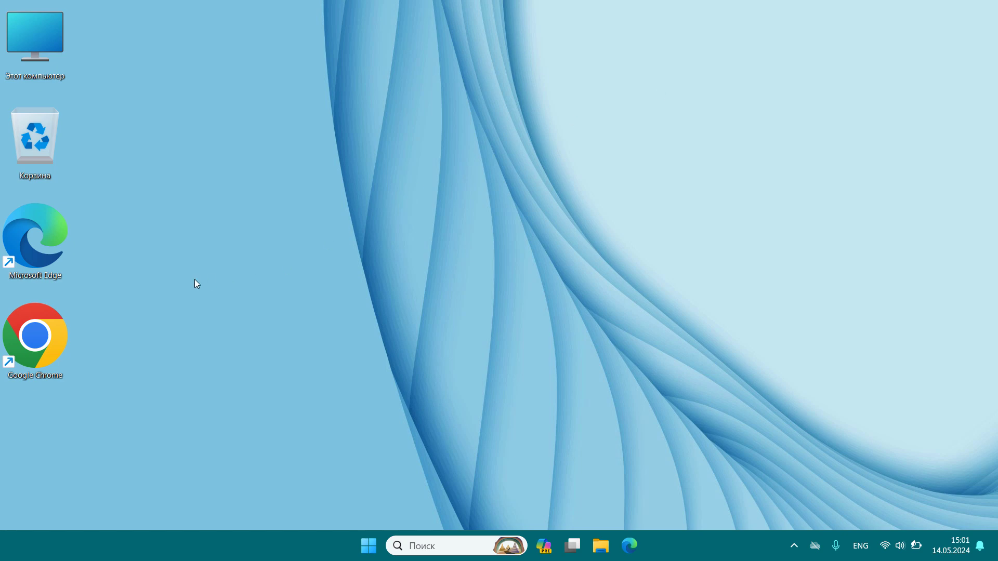
double_click(51, 240)
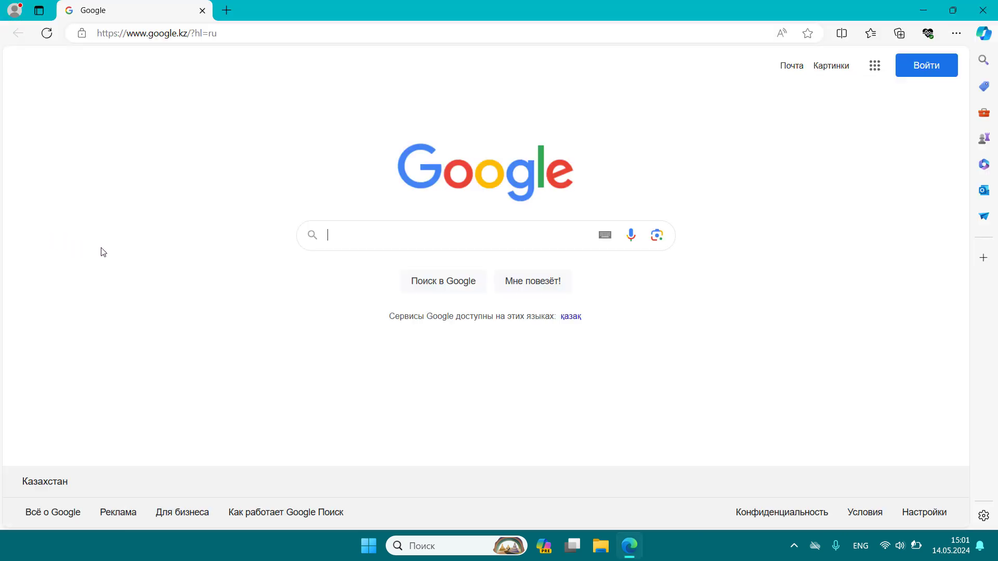
key(alt+F4)
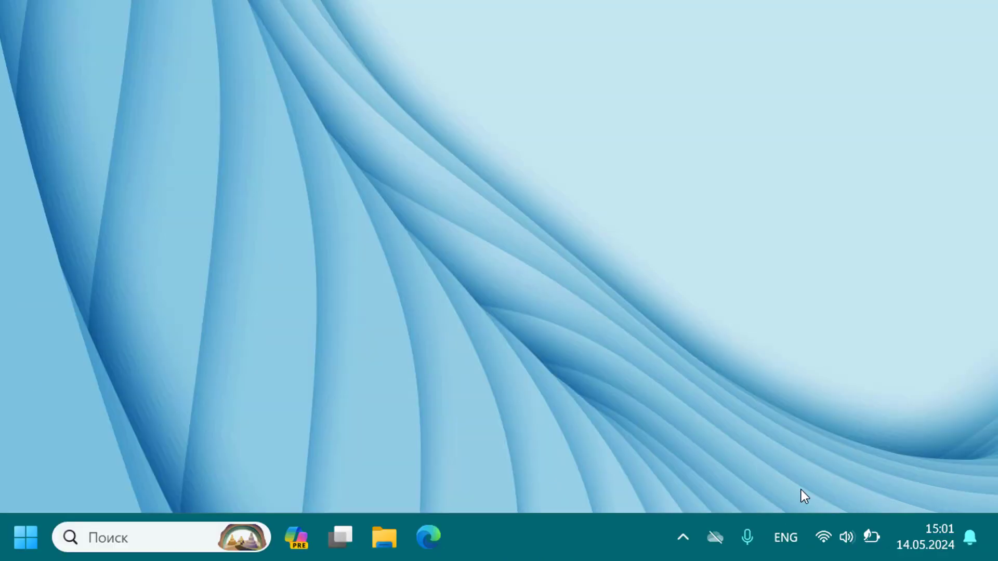
Step: Turn off the metered connection option for the Home Wi-Fi network in the Windows network settings
right_click(825, 528)
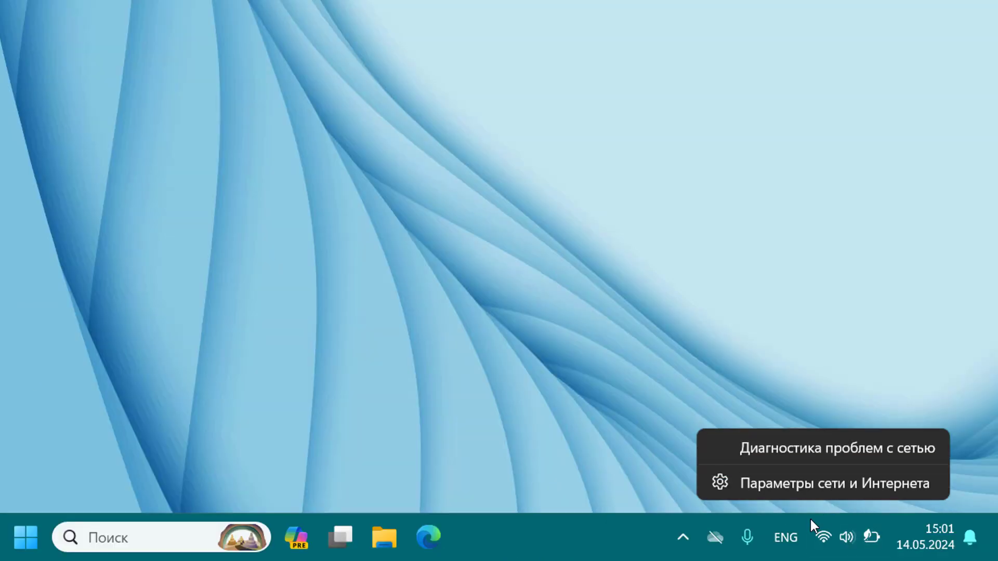
click(811, 490)
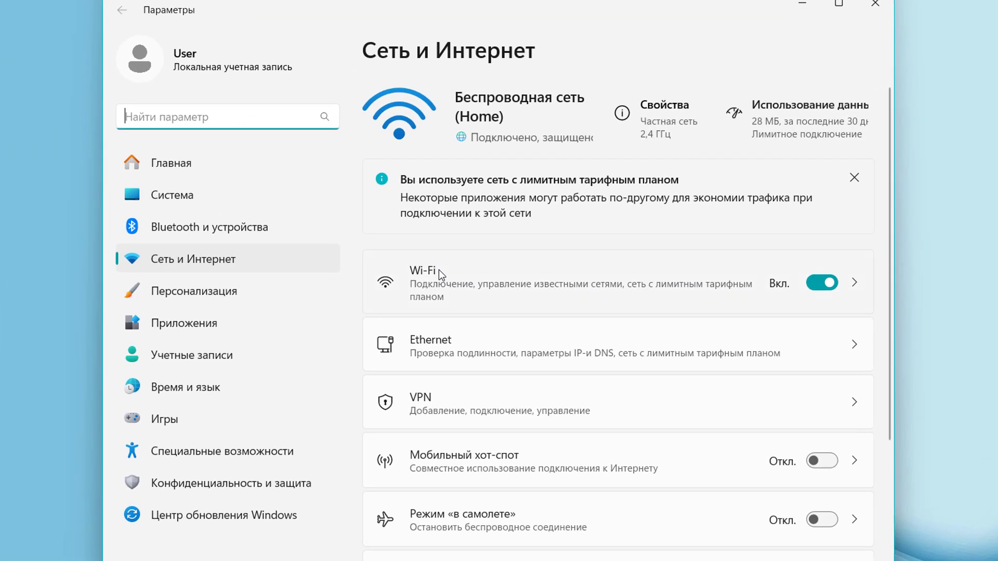
click(506, 245)
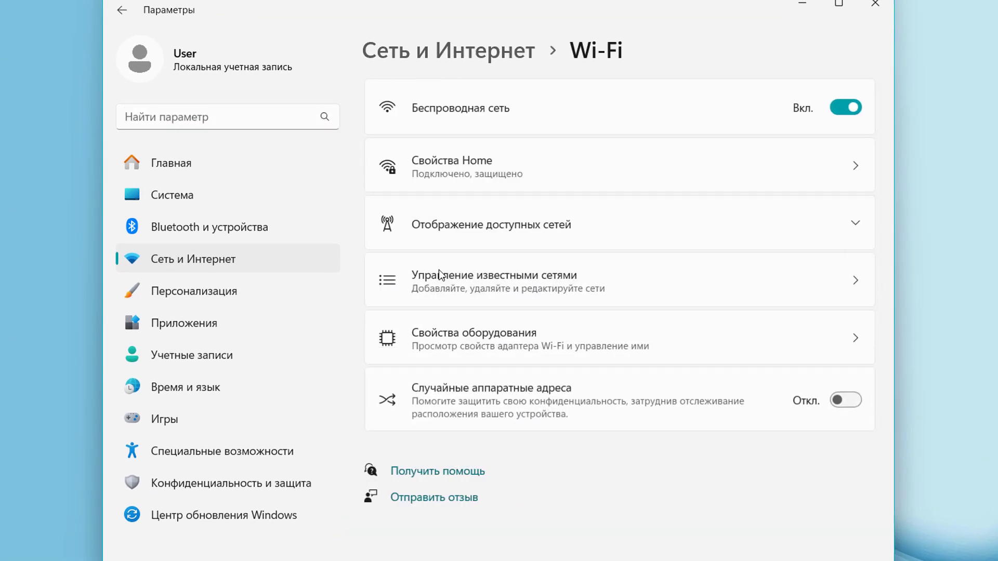
click(466, 173)
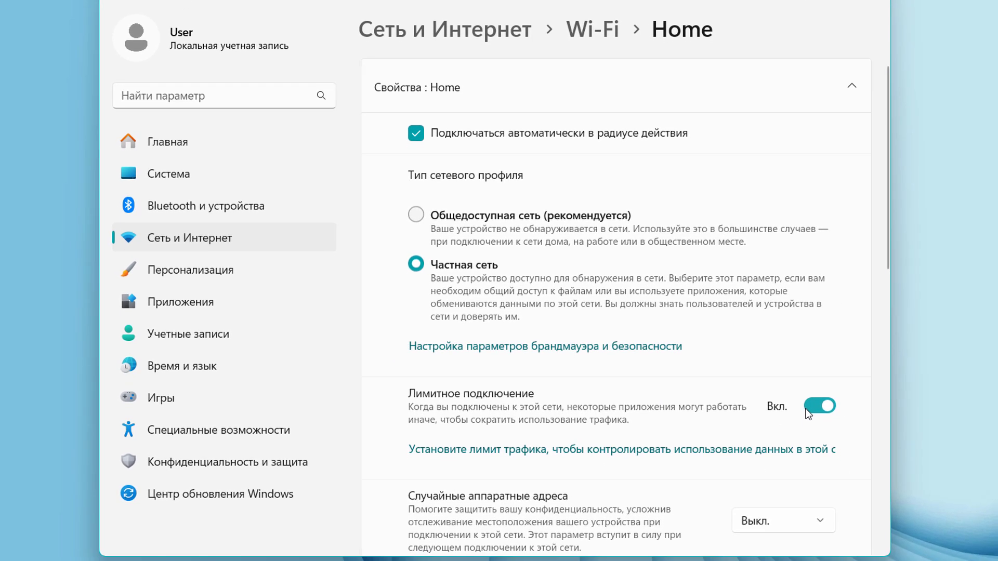
click(808, 408)
Step: Check the metered connection option of the Ethernet network and close the Windows settings
click(118, 0)
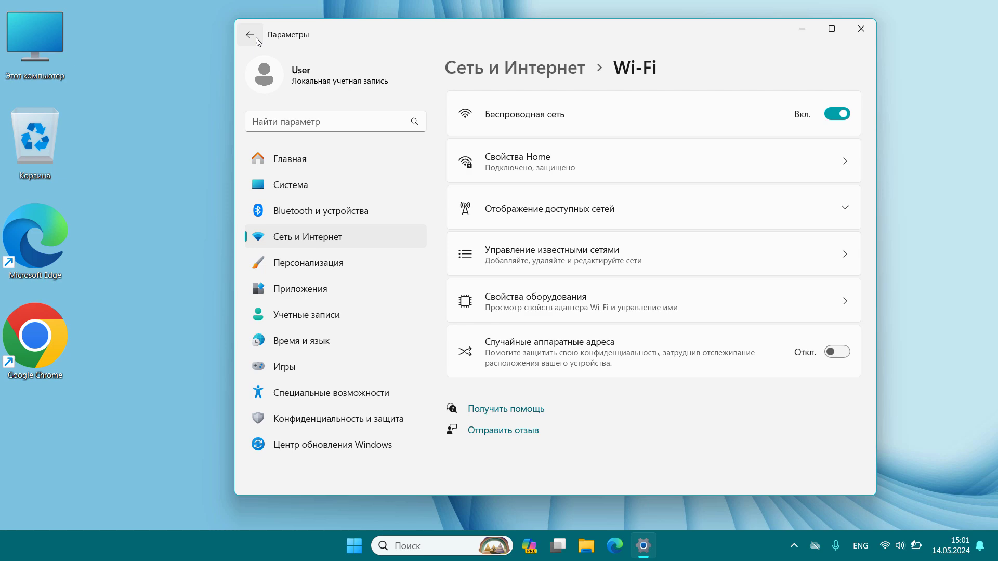
click(256, 39)
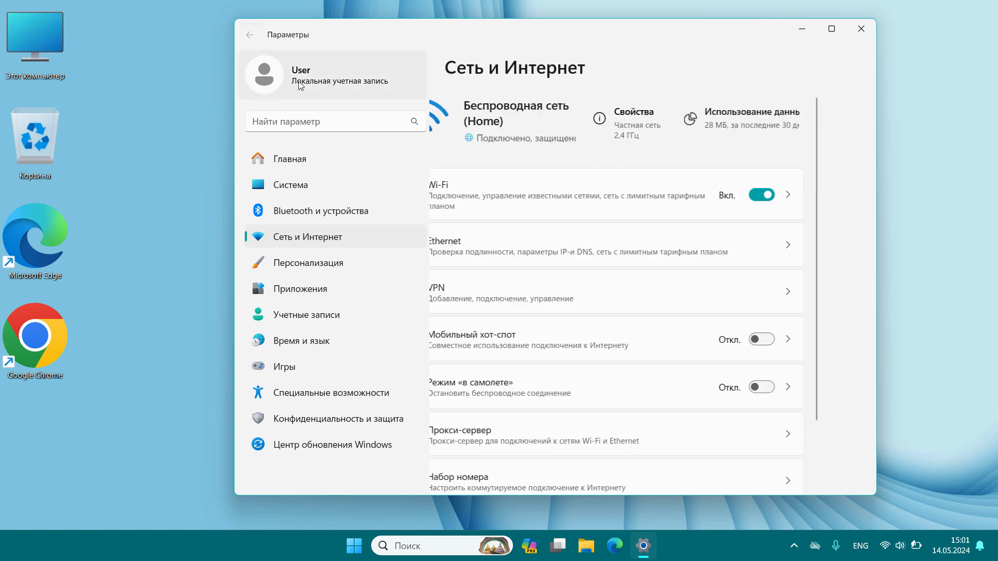
click(549, 256)
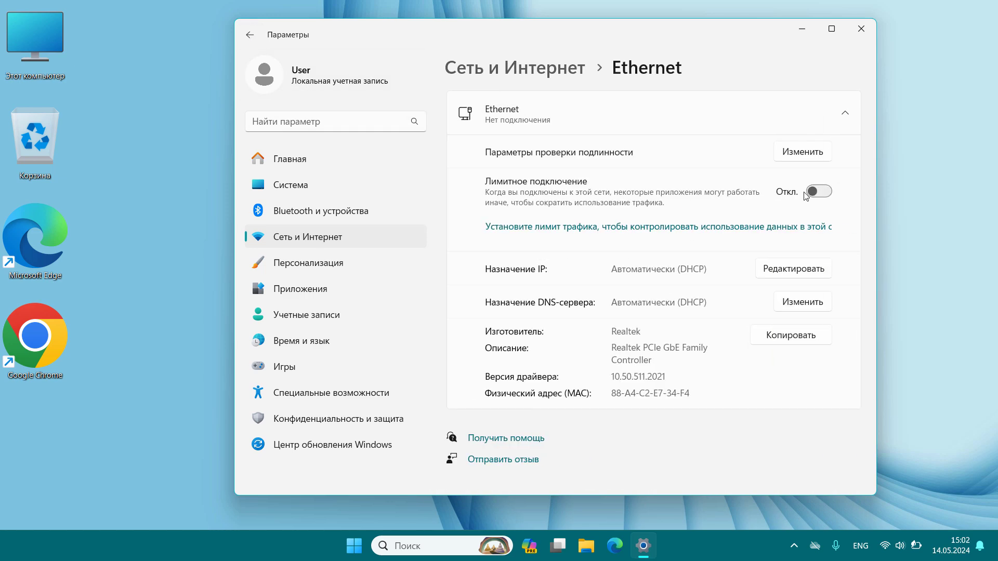
key(alt+F4)
Step: Reopen Microsoft Edge, view its About page to check for updates again, and close the browser
click(627, 544)
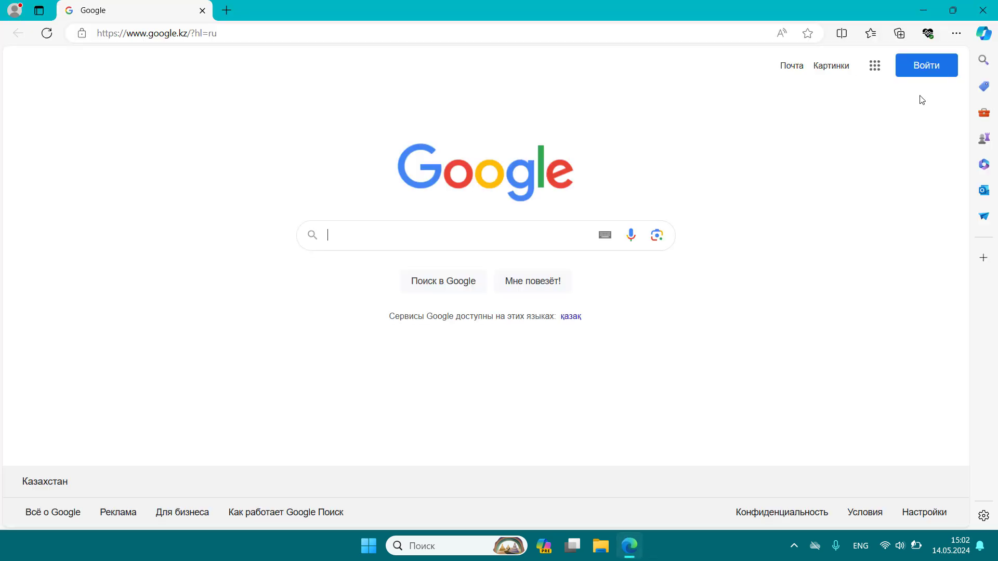
click(956, 33)
mouse_move(808, 388)
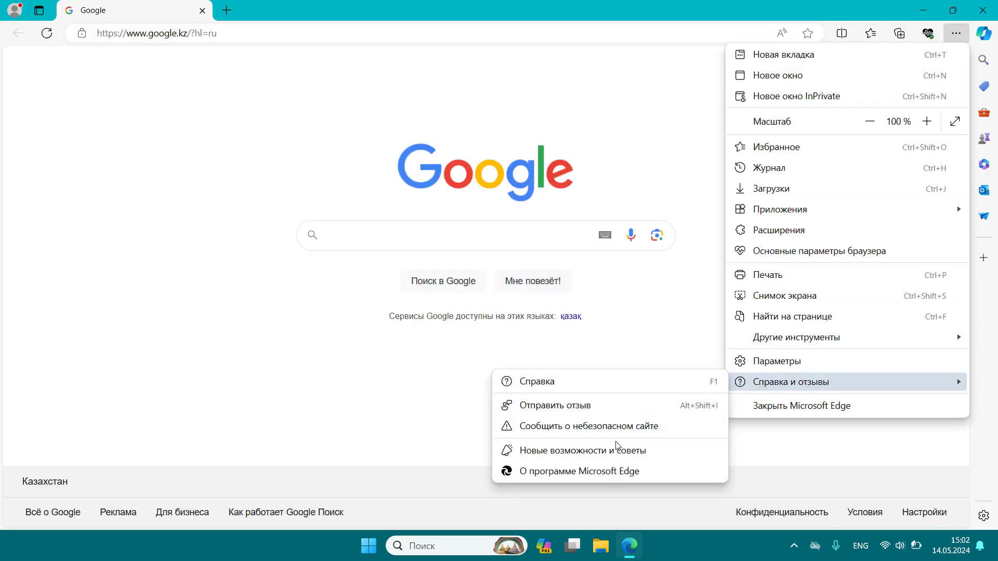
click(613, 471)
key(alt+F4)
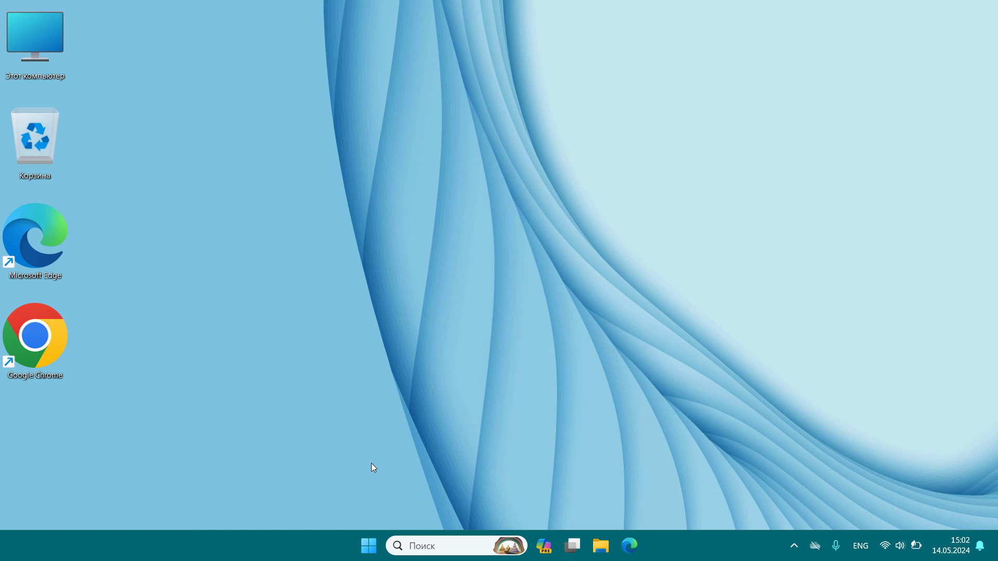
Step: Open the Windows Services console and start Microsoft Edge Update Service (edgeupdate) from its properties
click(428, 543)
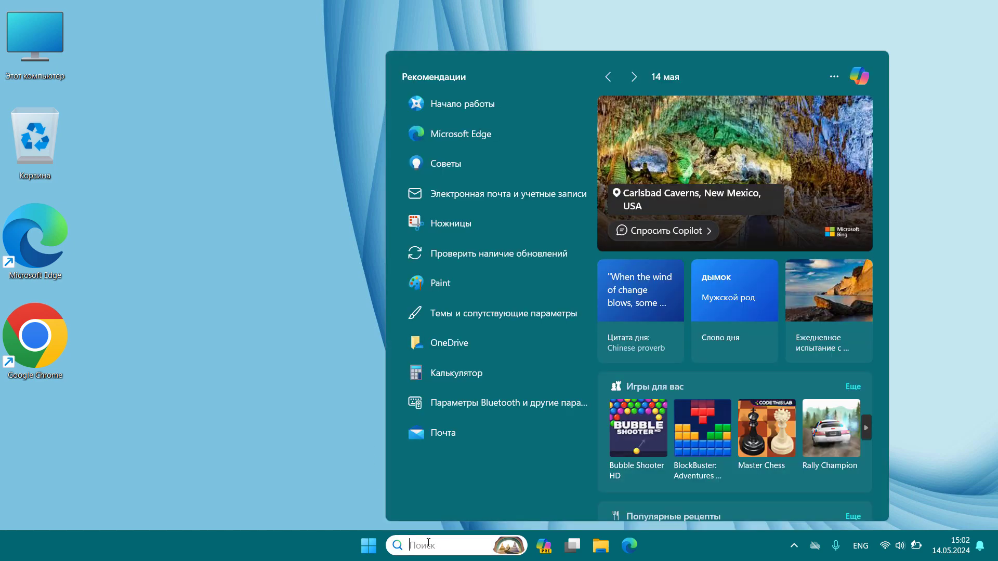
text(слу)
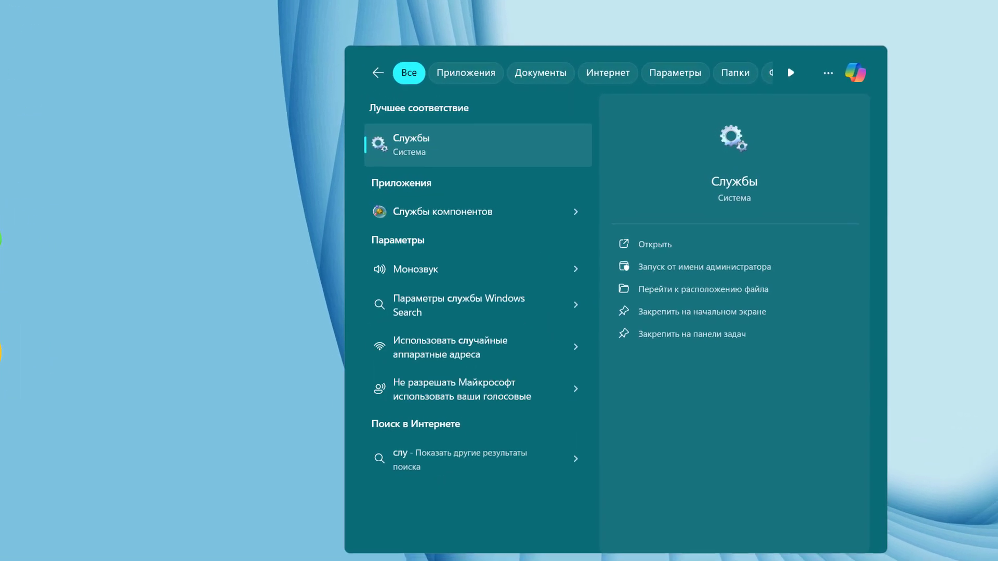
click(329, 156)
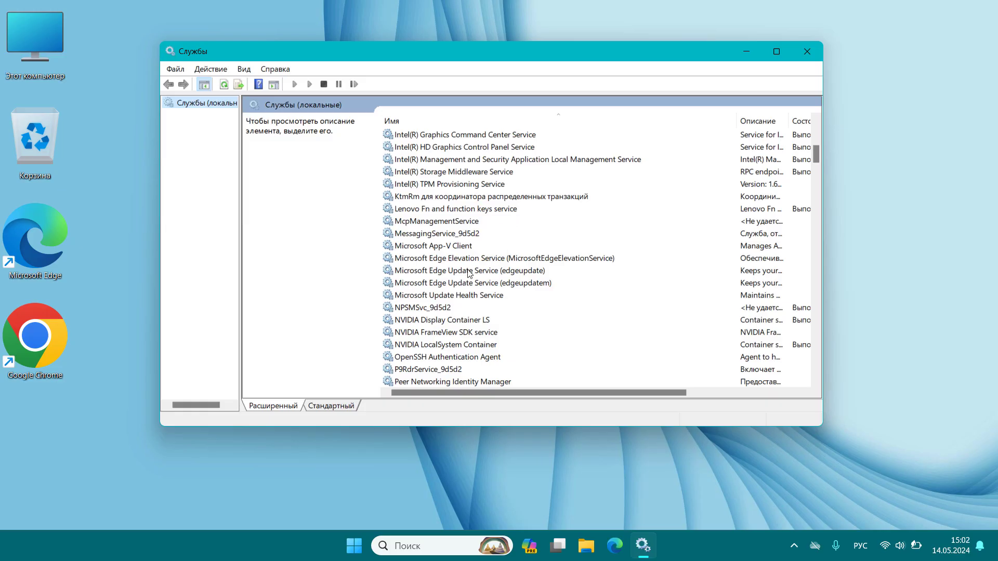
click(468, 272)
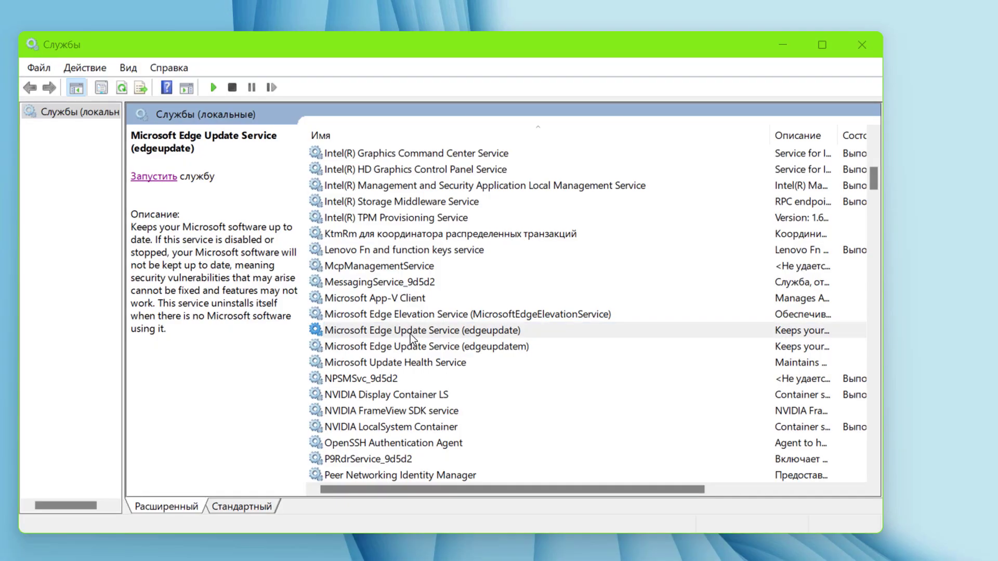
double_click(463, 272)
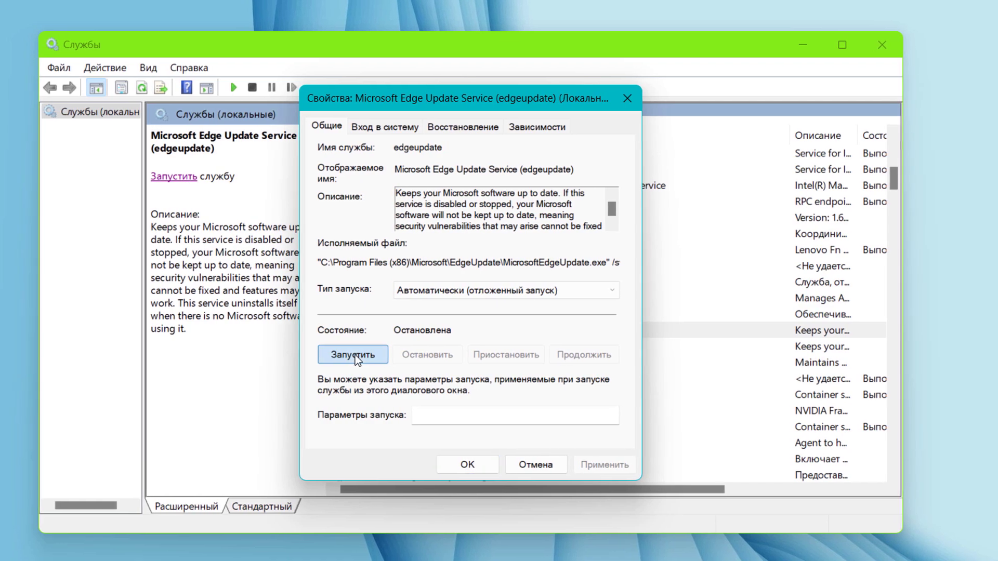
click(354, 354)
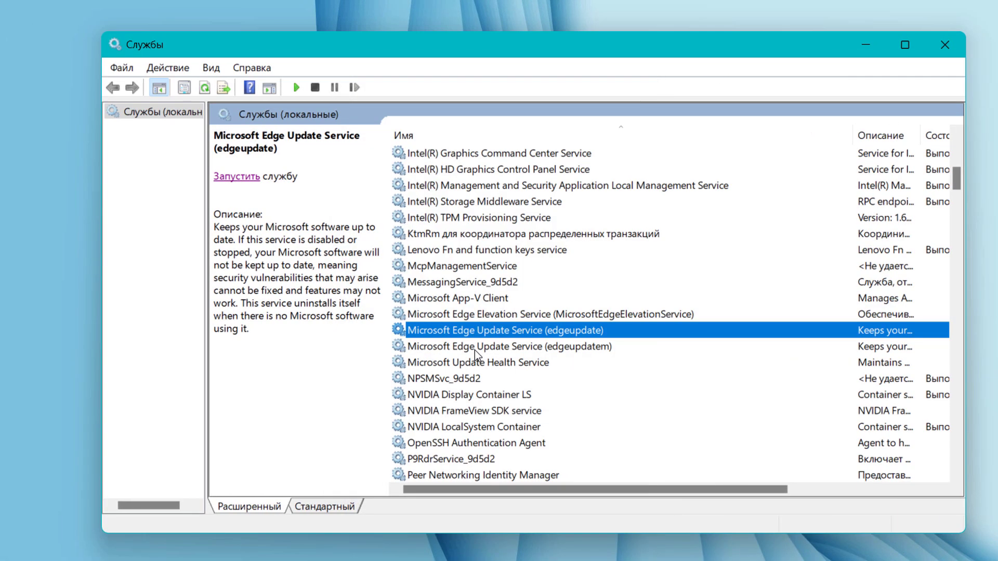
Step: Set the startup type of Microsoft Edge Update Service (edgeupdatem) to Автоматически and start the service
double_click(475, 350)
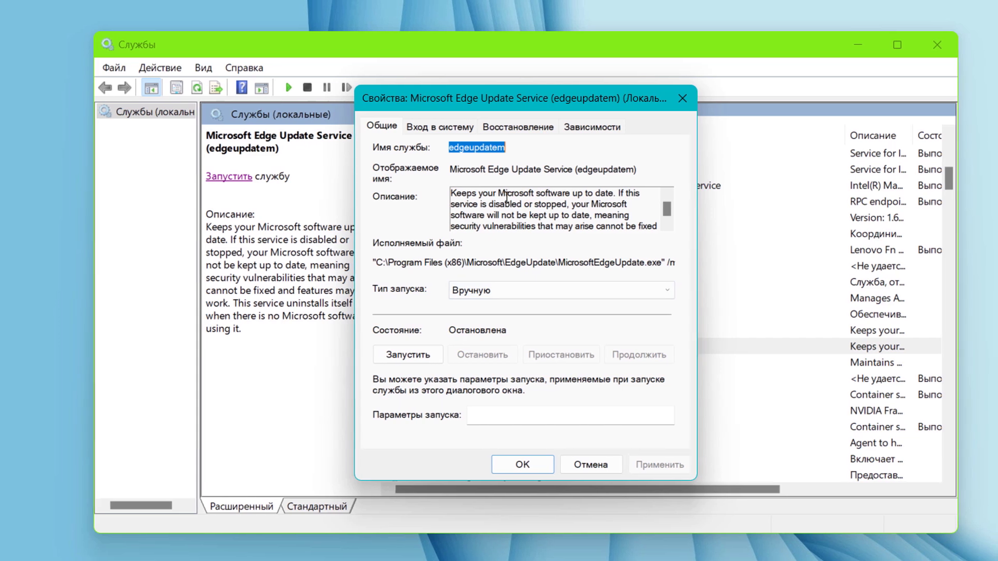
click(555, 292)
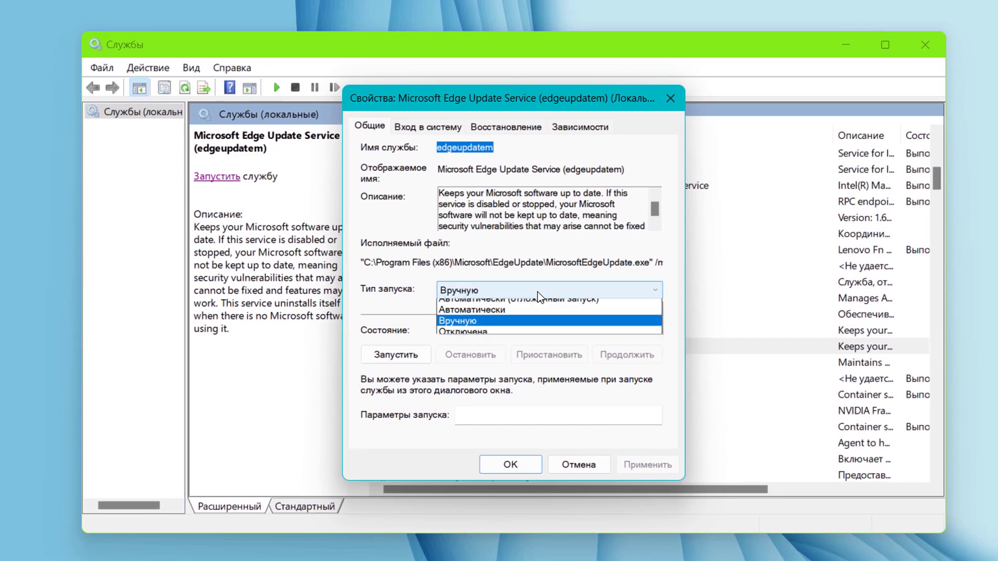
click(512, 317)
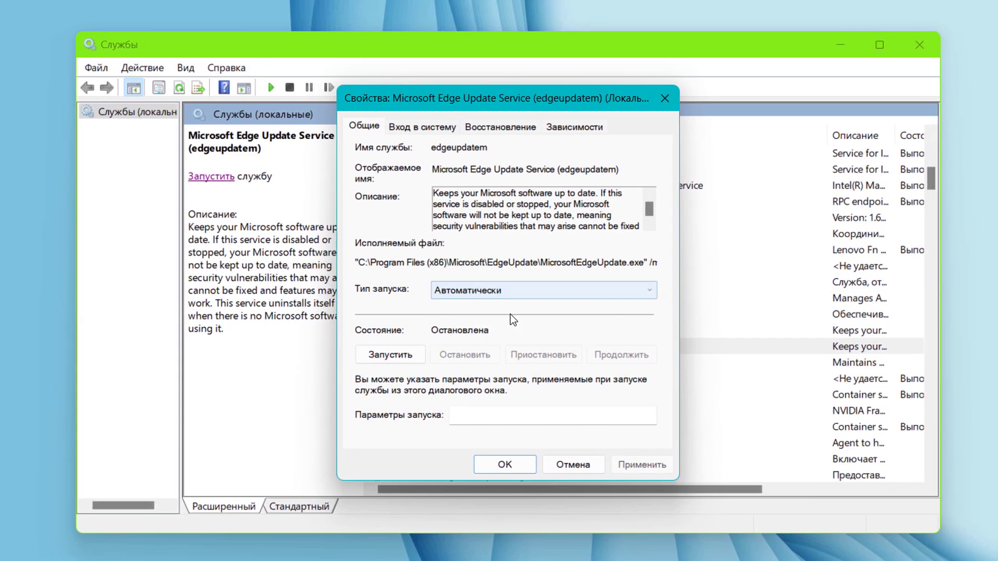
click(392, 354)
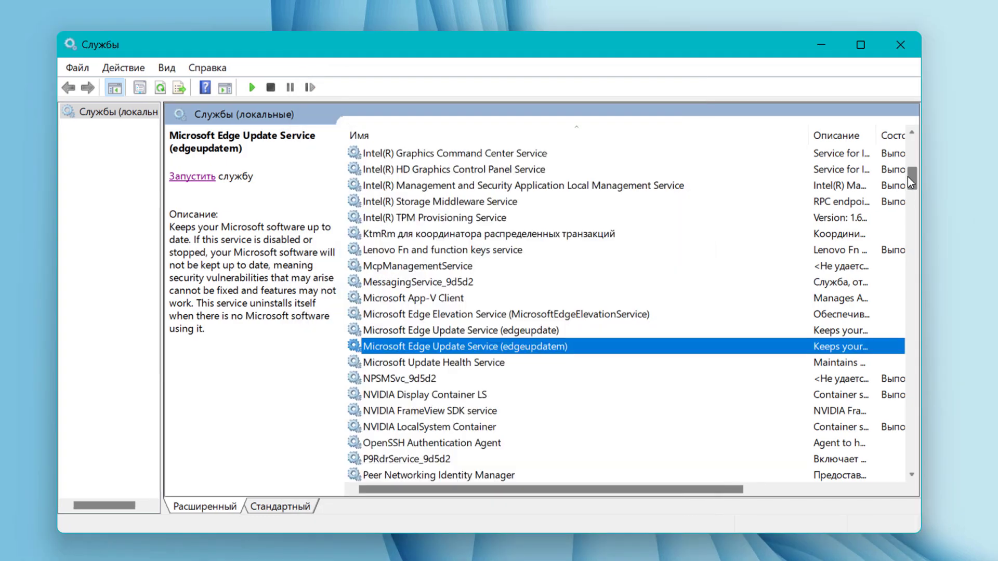
Step: Set the startup type of the Центр обновления Windows service to Автоматически, apply it and start the service
drag(907, 176, 906, 461)
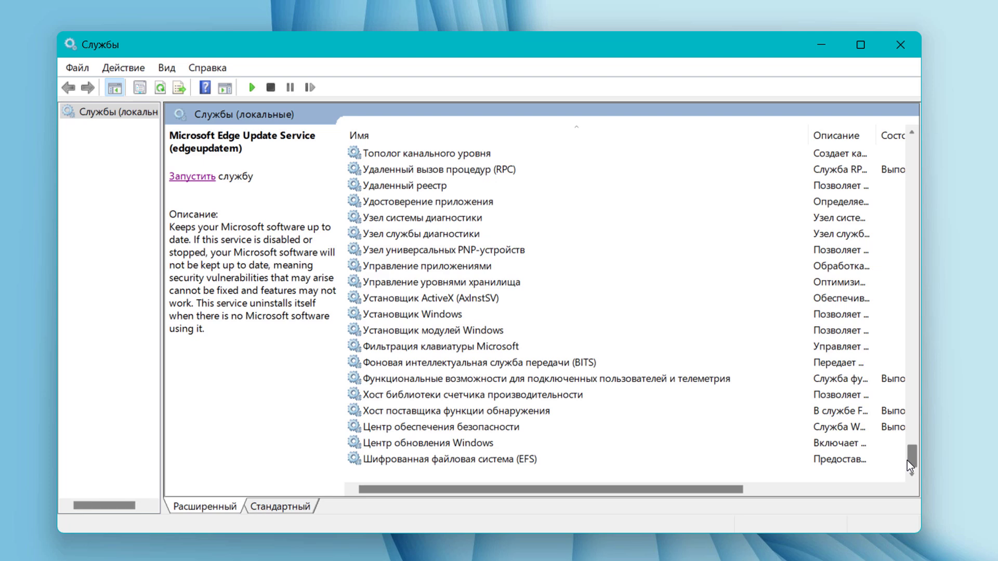
click(459, 444)
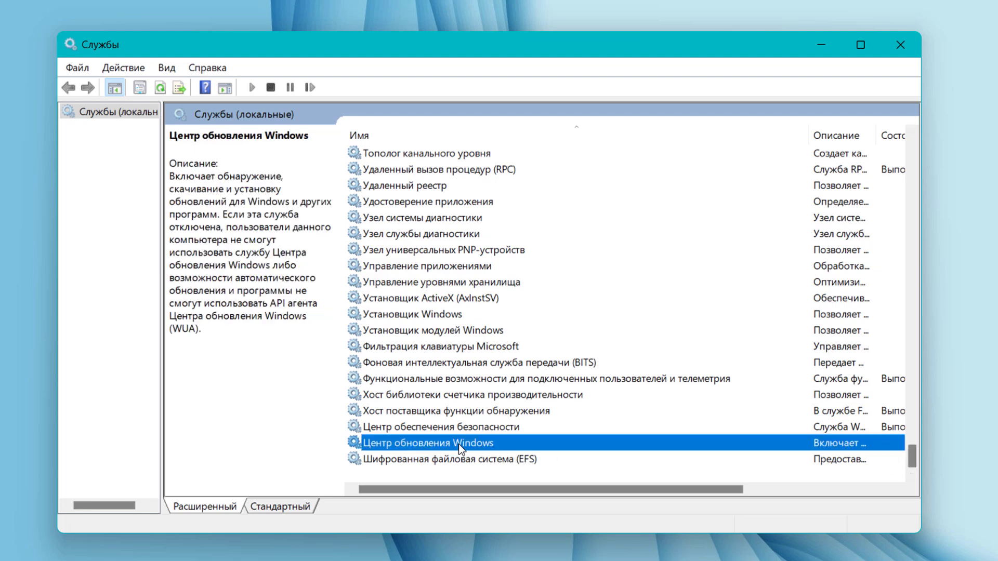
drag(808, 135, 681, 276)
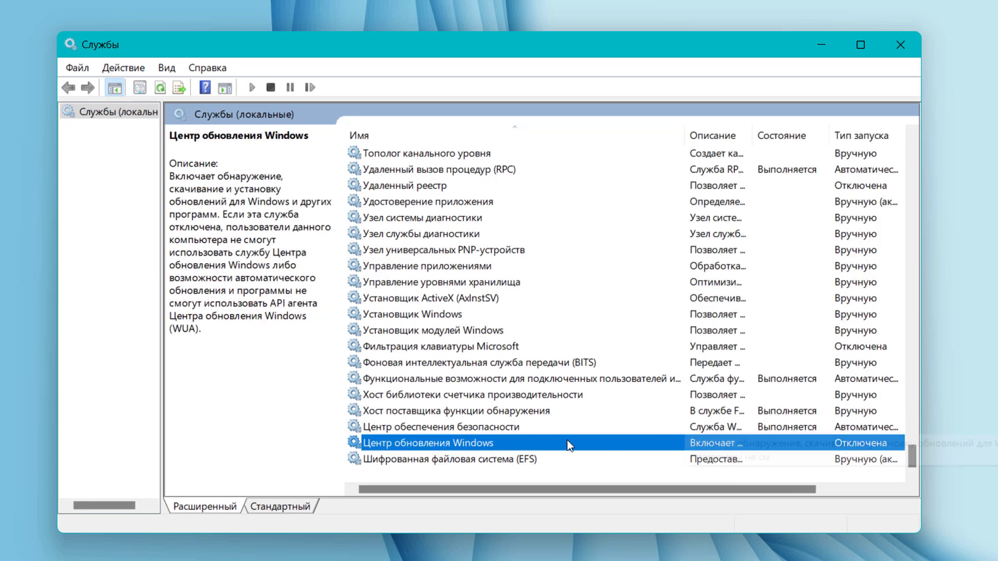
double_click(473, 442)
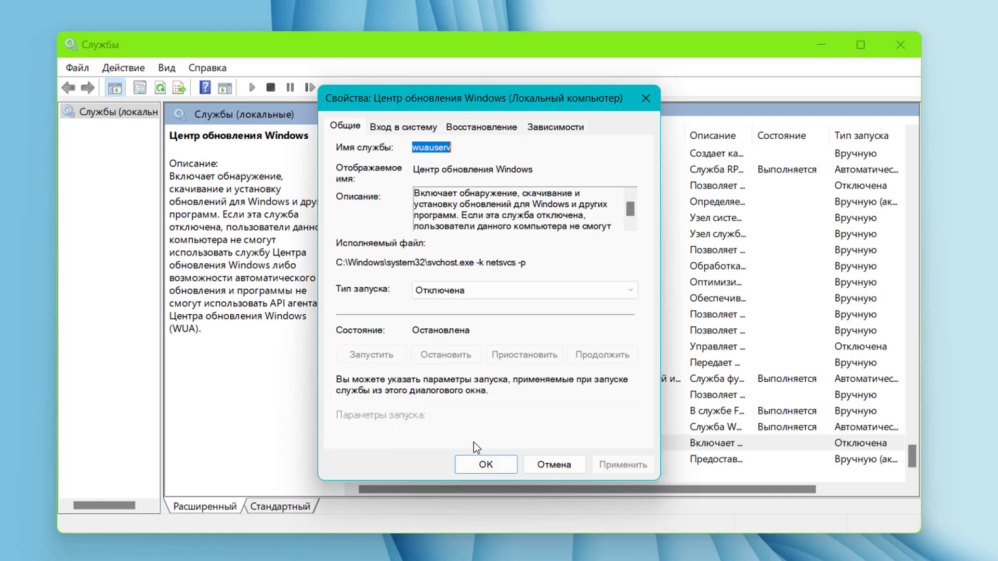
click(476, 291)
click(475, 313)
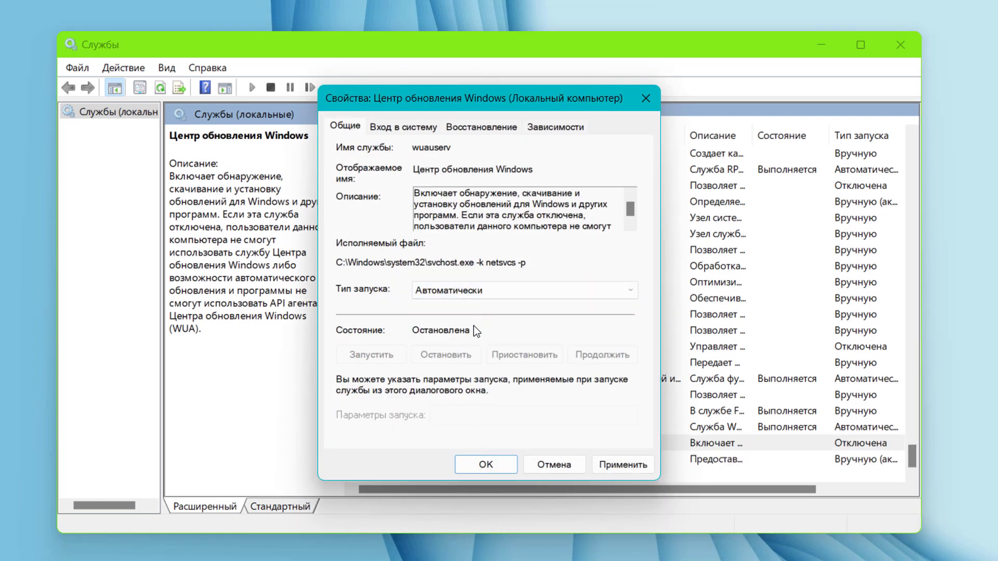
click(610, 464)
click(370, 354)
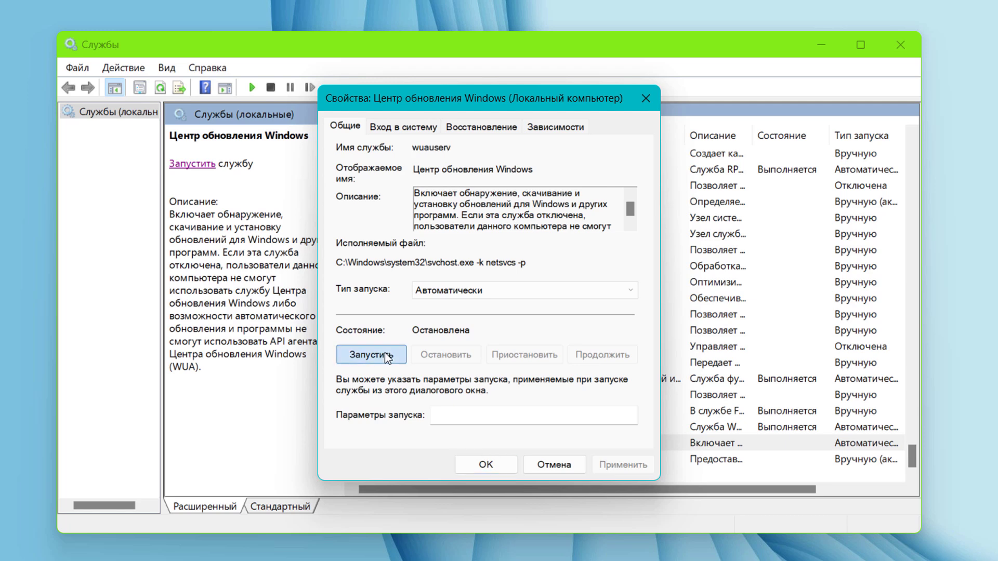
click(464, 461)
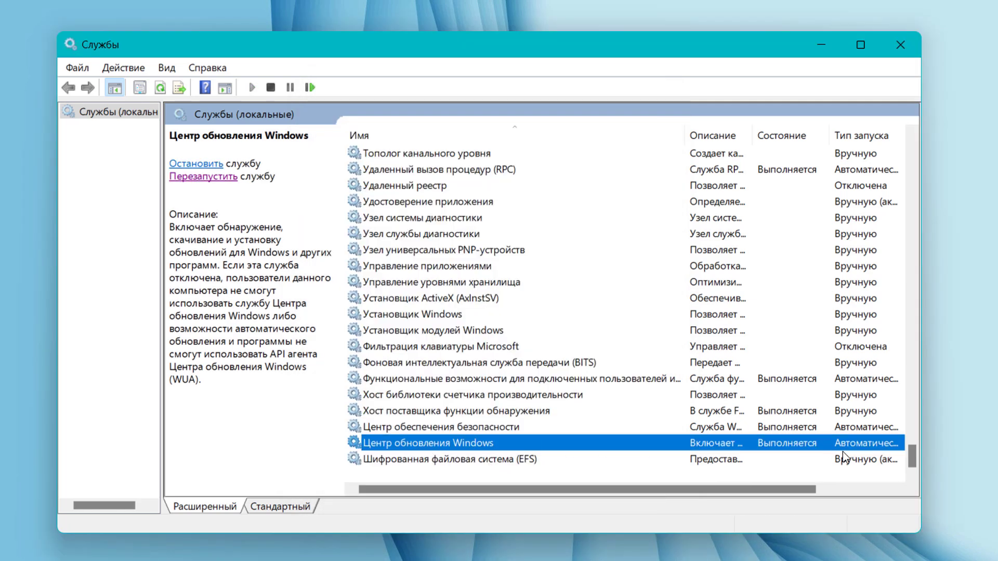
Step: Go back to the Microsoft Edge update services and start Microsoft Edge Update Service (edgeupdate)
drag(907, 448, 910, 175)
click(473, 282)
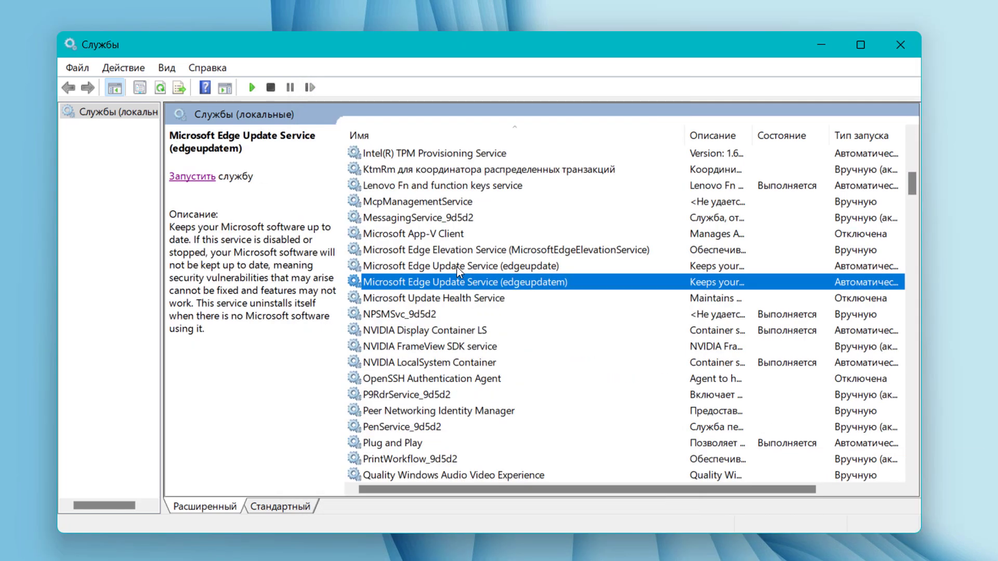
click(460, 266)
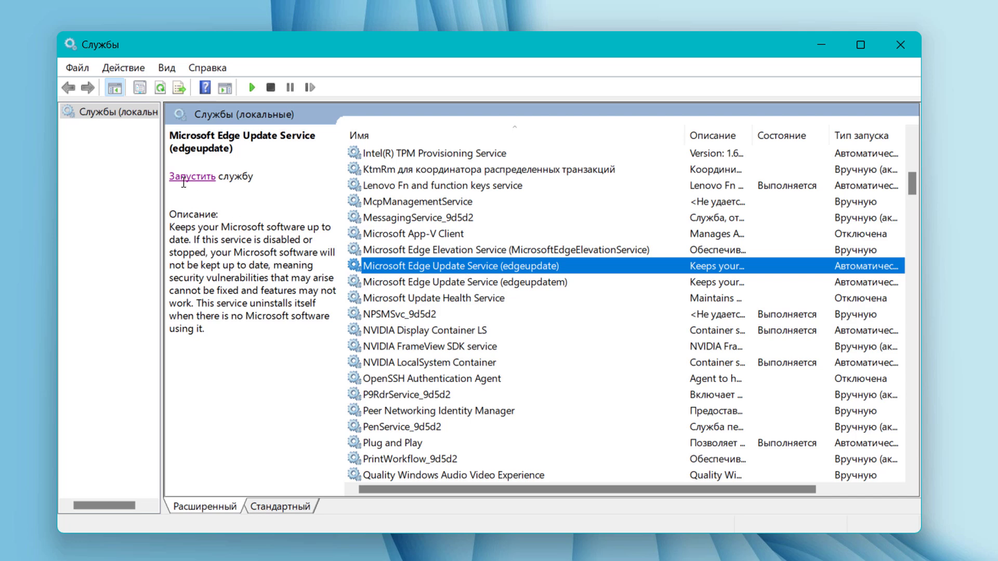
right_click(414, 269)
click(447, 279)
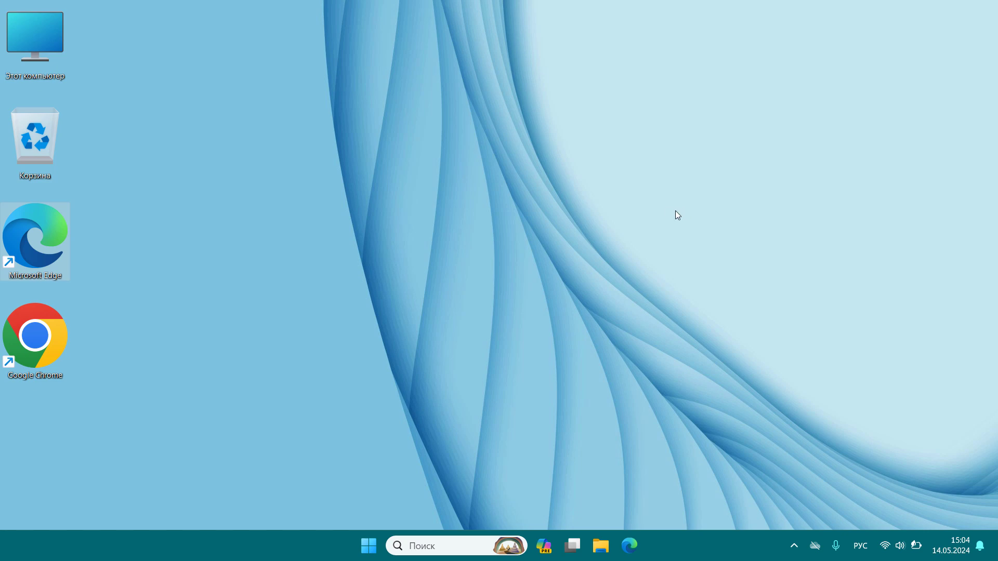
Step: Open the Центр обновления Windows page in the Windows settings and check for system updates
click(375, 551)
click(651, 177)
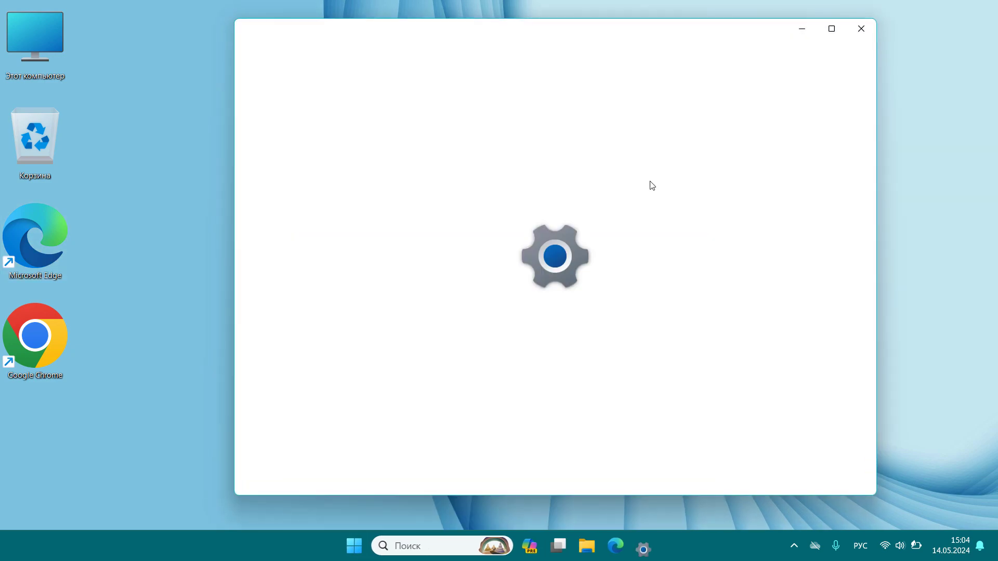
click(270, 498)
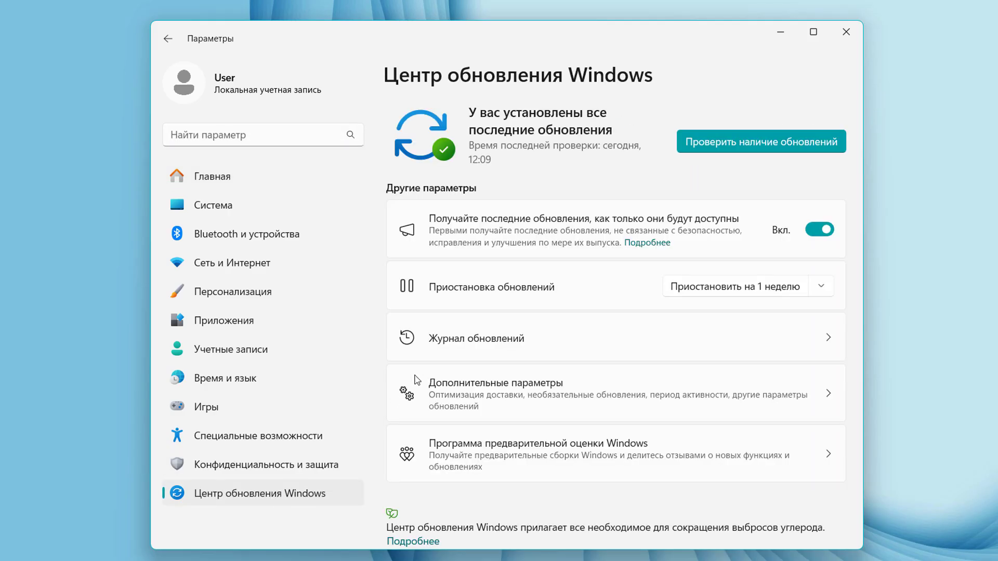
click(744, 150)
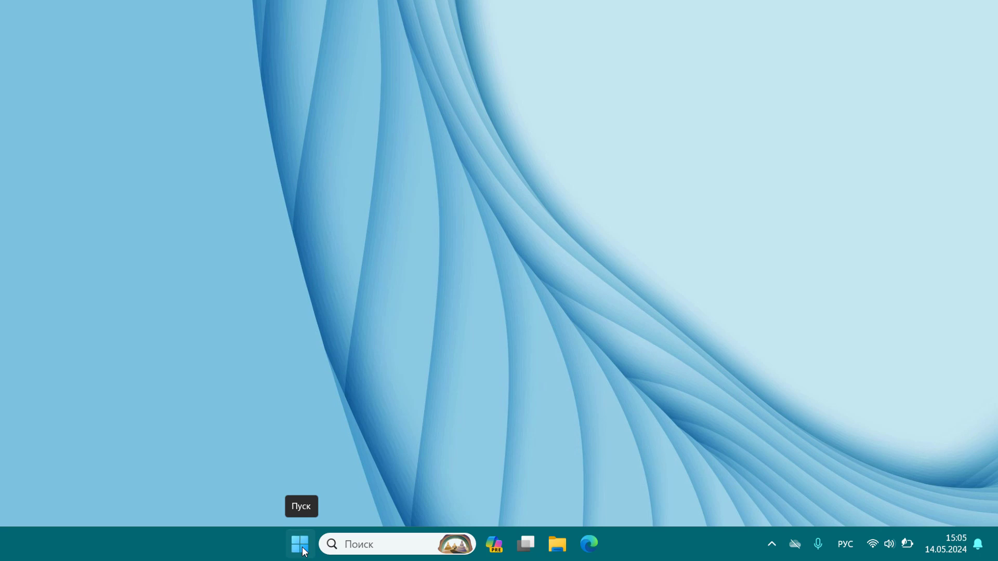
Step: Find Microsoft Edge among the installed apps by searching for "edg", repair it, and close the browser and the settings
right_click(304, 551)
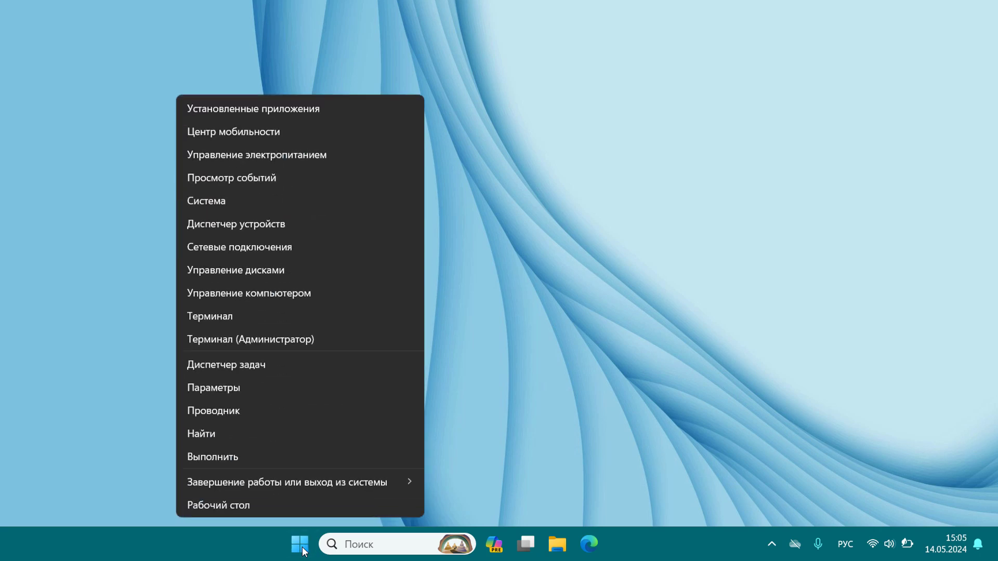
click(301, 114)
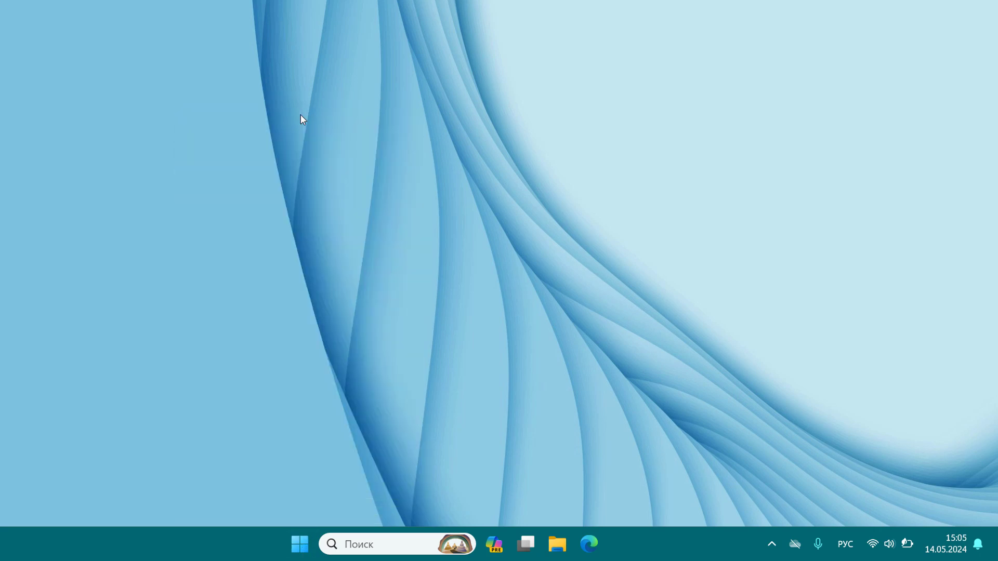
text(edg)
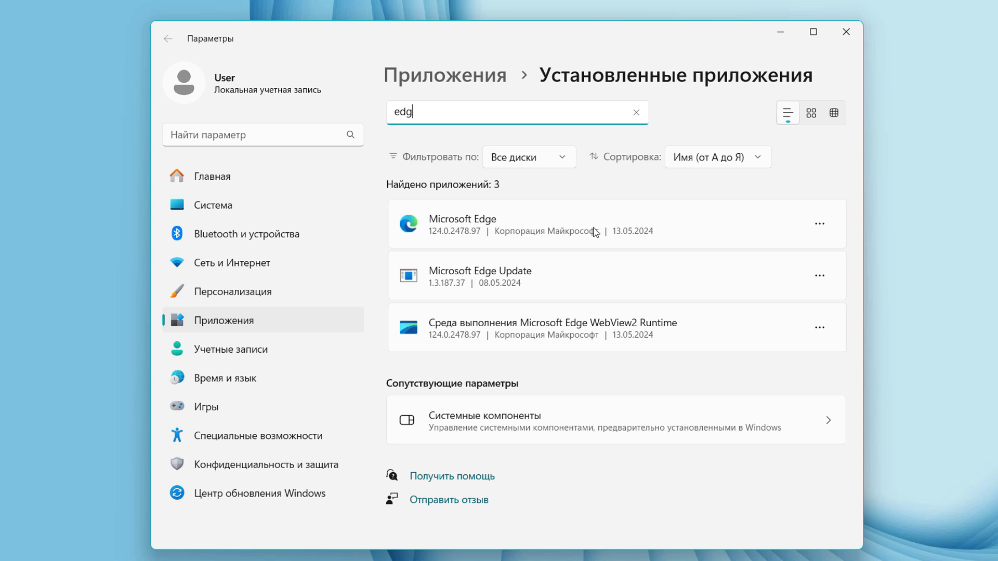
click(811, 226)
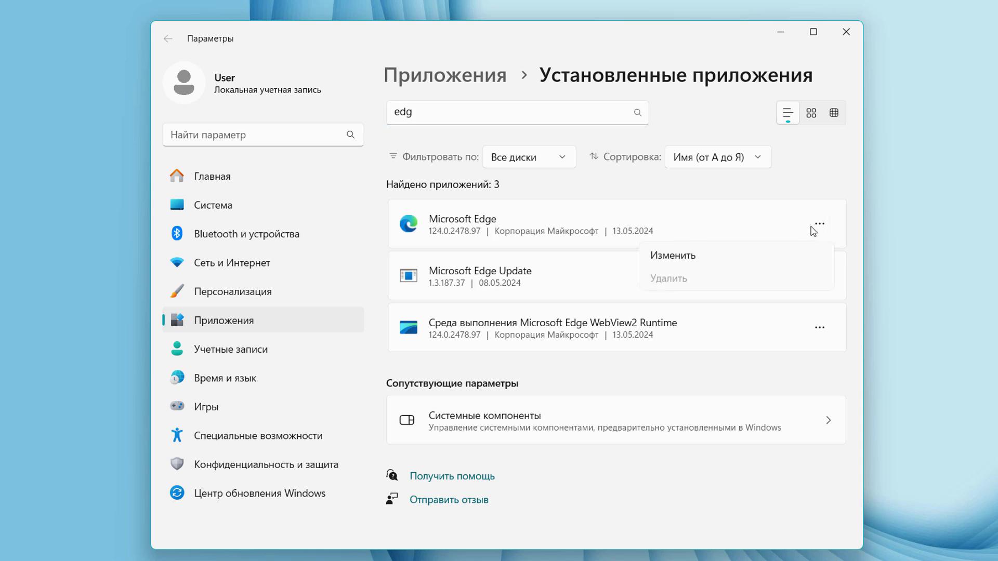
click(702, 253)
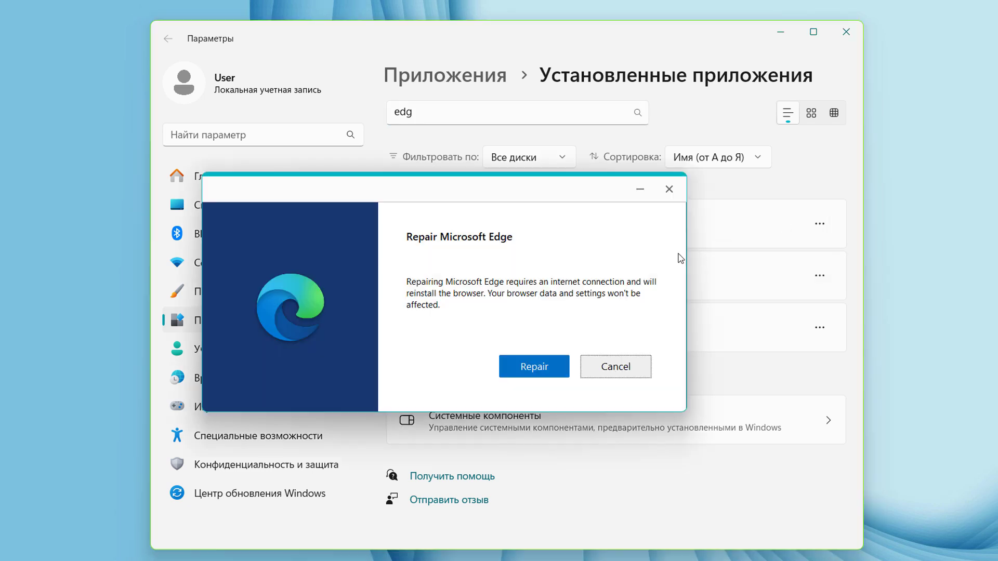
click(533, 375)
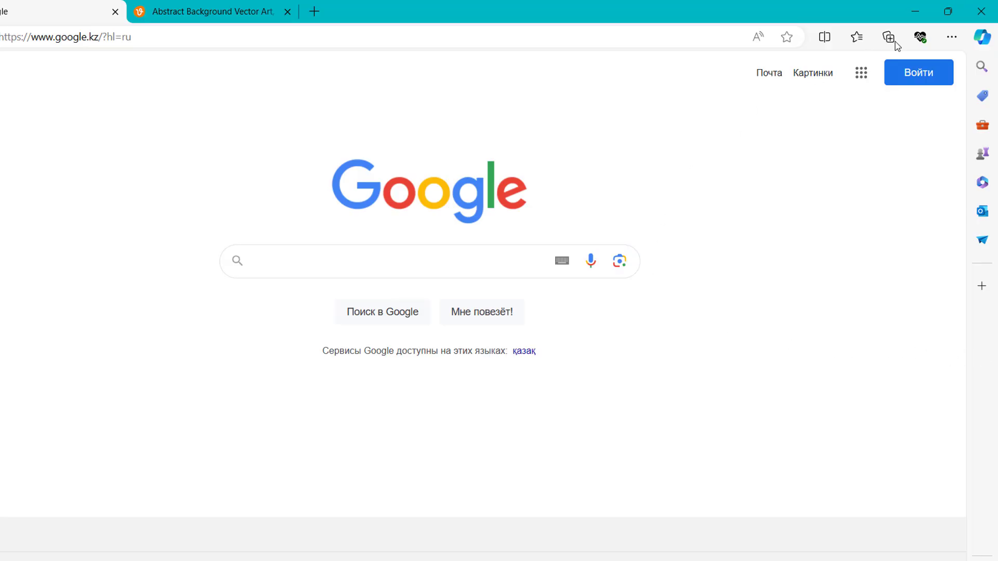
click(980, 11)
click(860, 24)
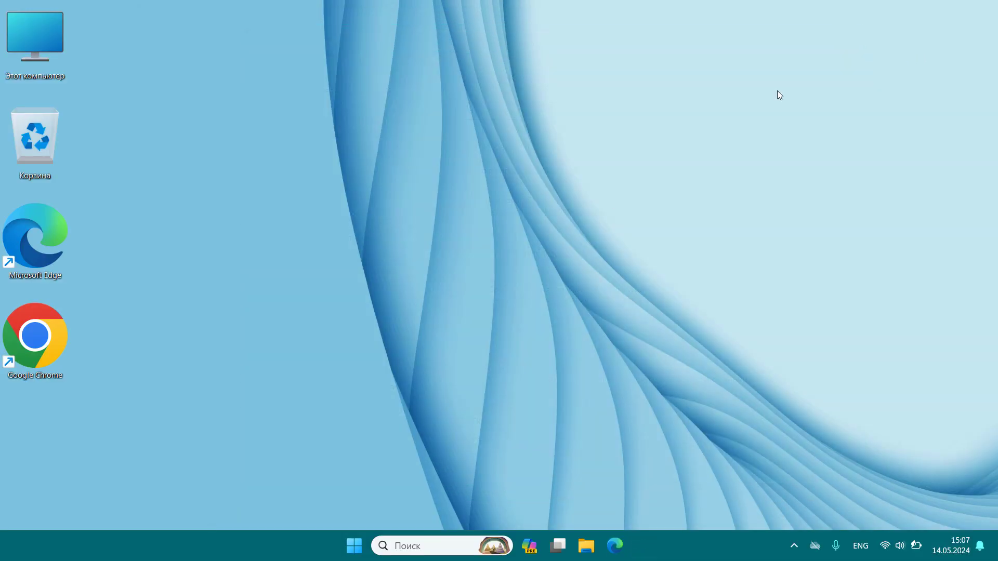
click(369, 545)
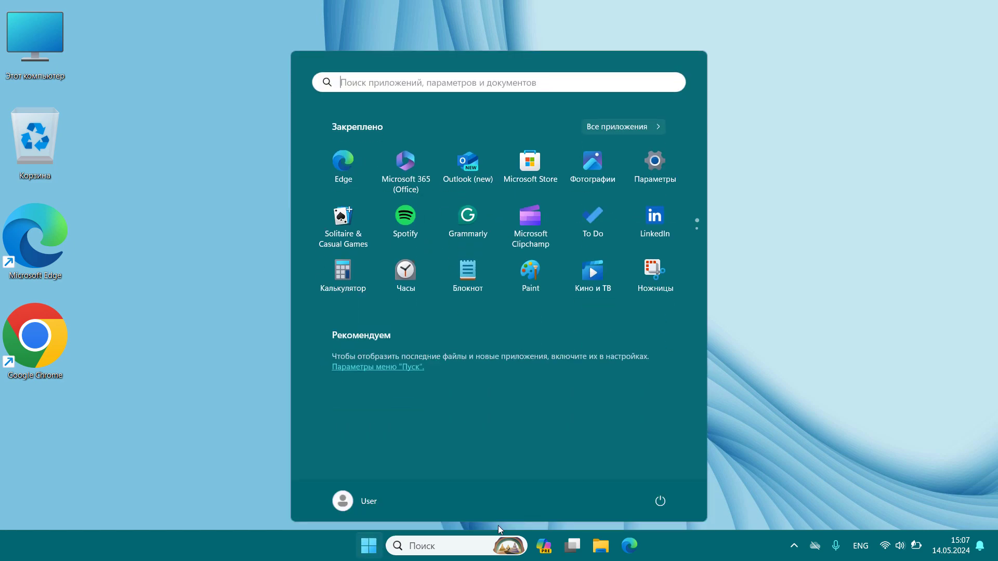
click(658, 502)
click(130, 286)
Step: Open Microsoft Edge, view its О программе page to check for updates, and close the browser
double_click(43, 235)
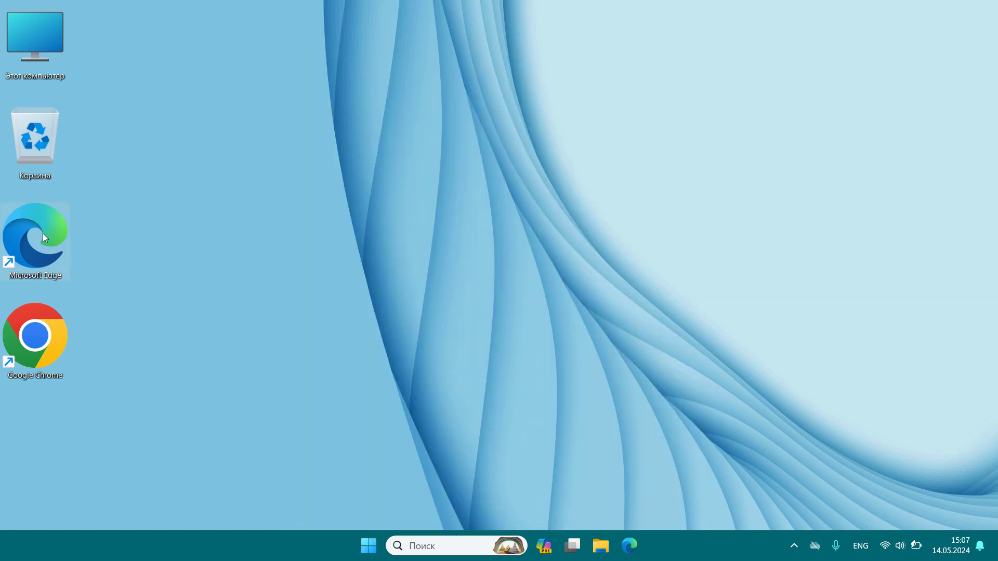
click(956, 33)
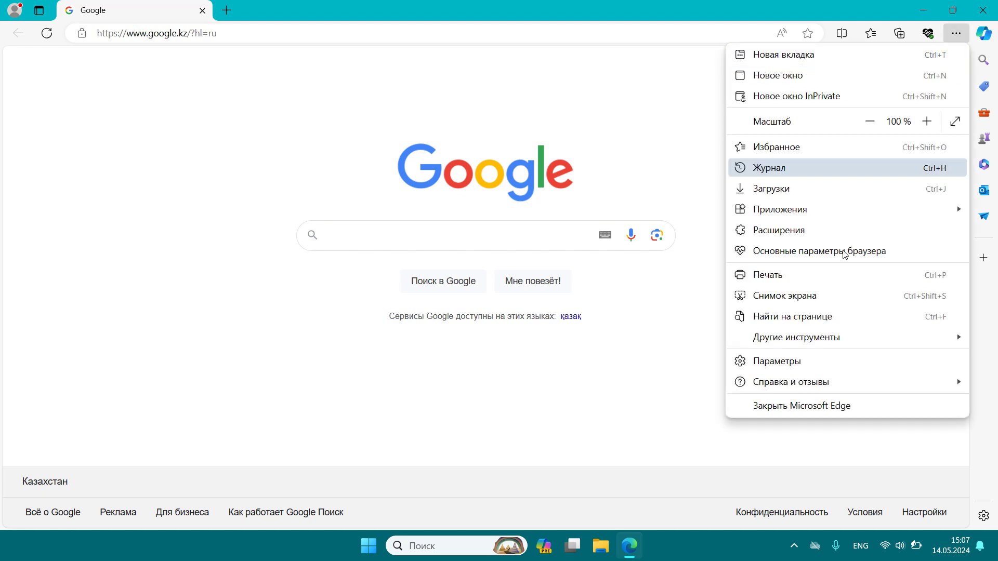
mouse_move(822, 379)
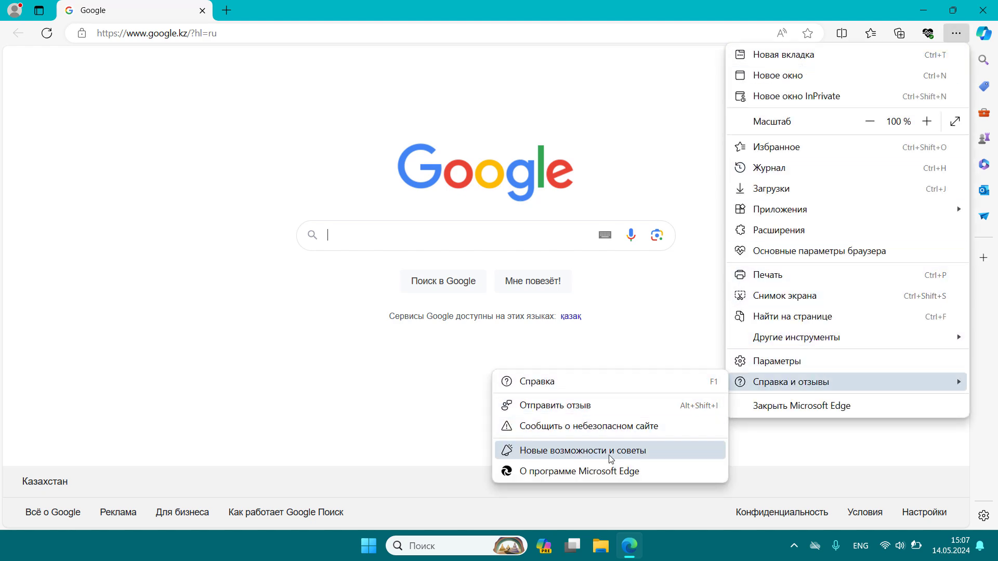
click(611, 472)
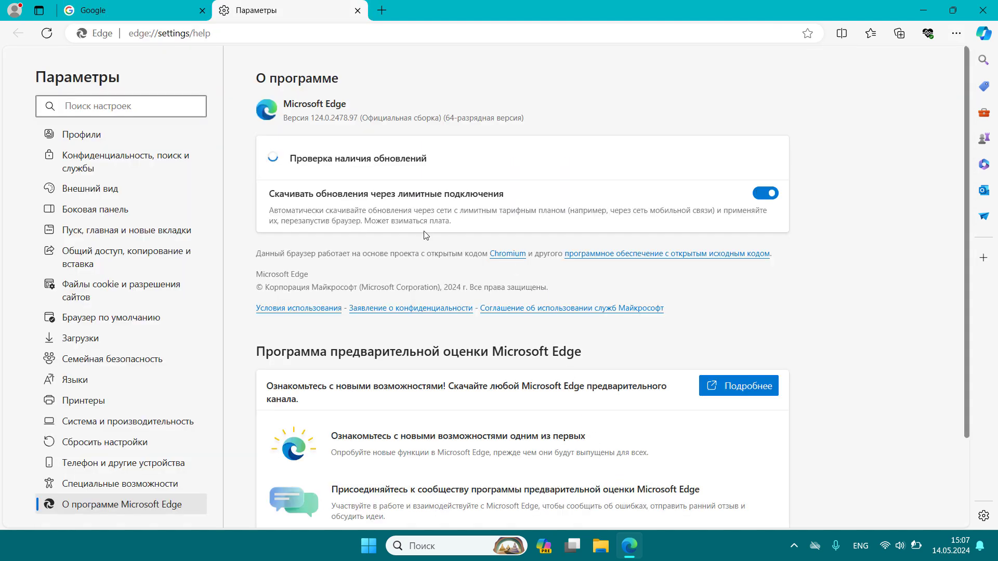
click(983, 10)
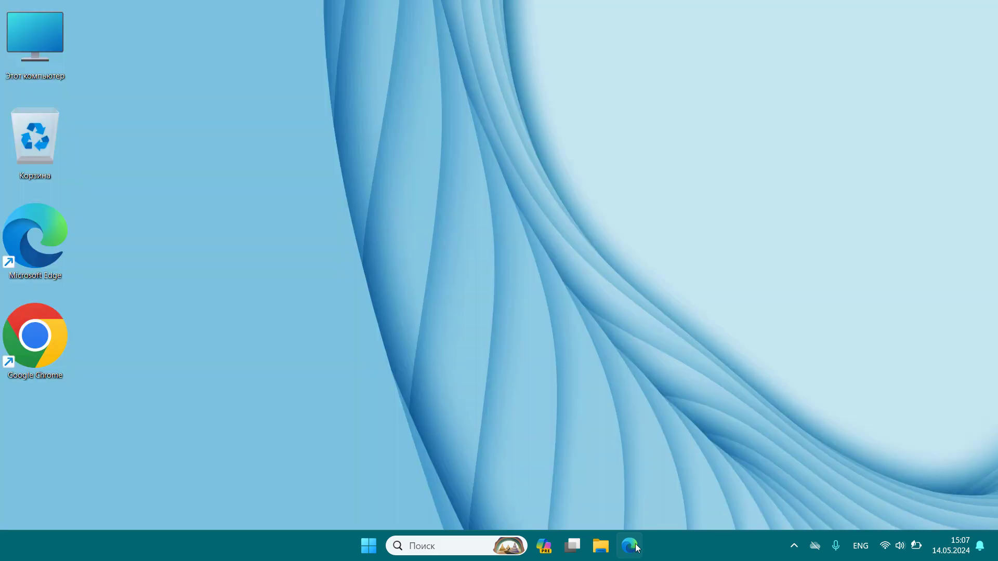
Step: Reopen Microsoft Edge, reset its settings to the defaults, and close the browser
click(629, 545)
click(956, 34)
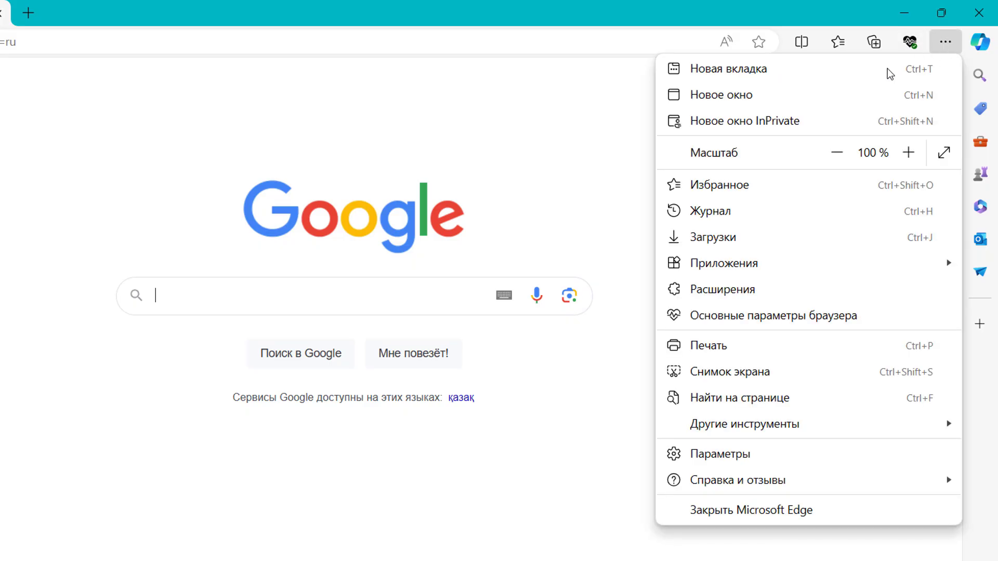
click(745, 455)
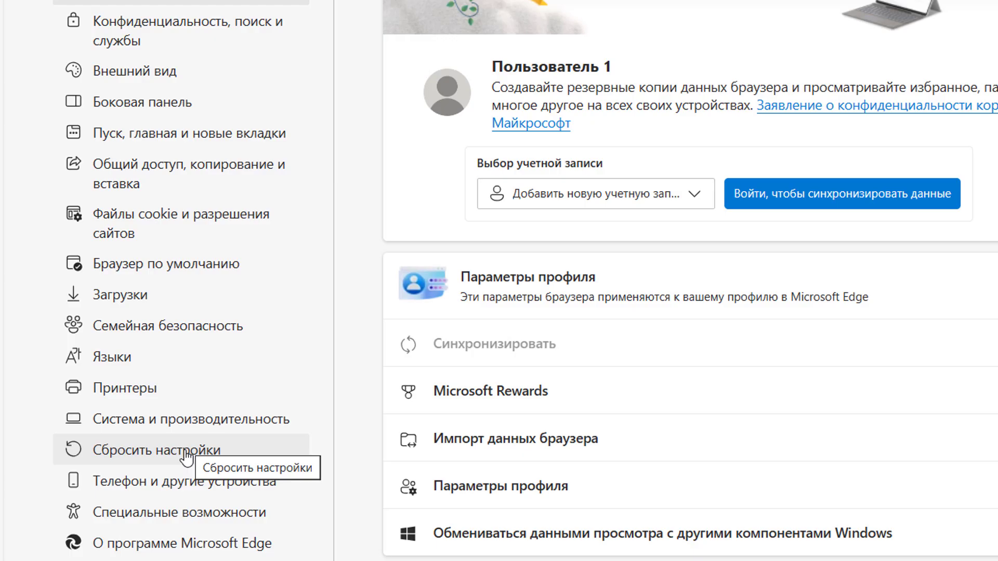
click(186, 456)
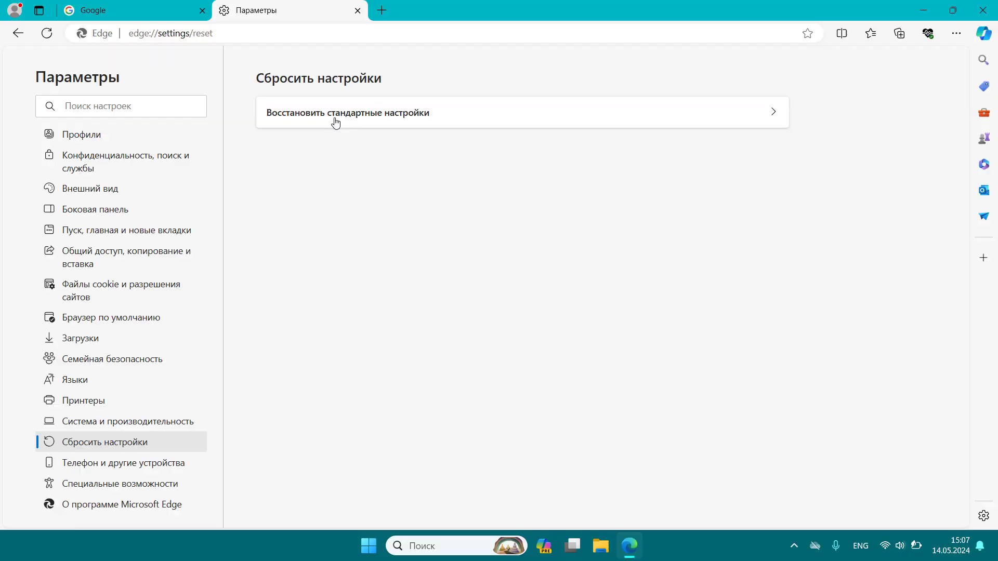
click(335, 121)
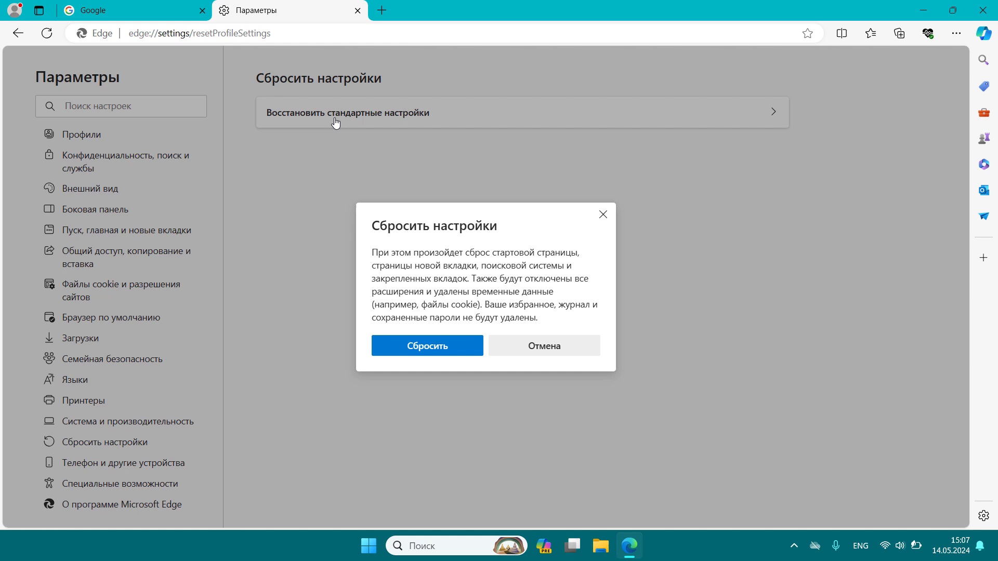
click(404, 355)
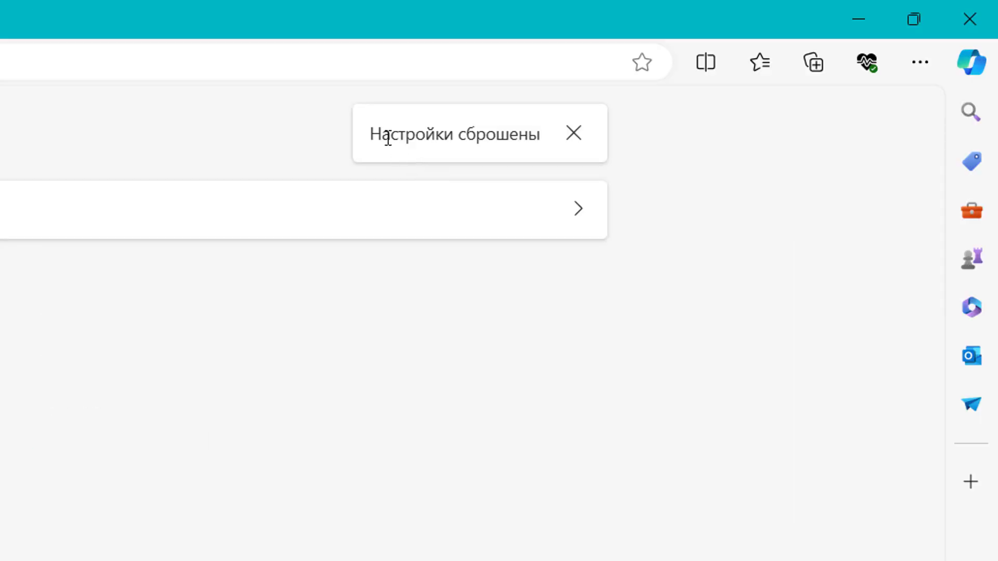
click(969, 20)
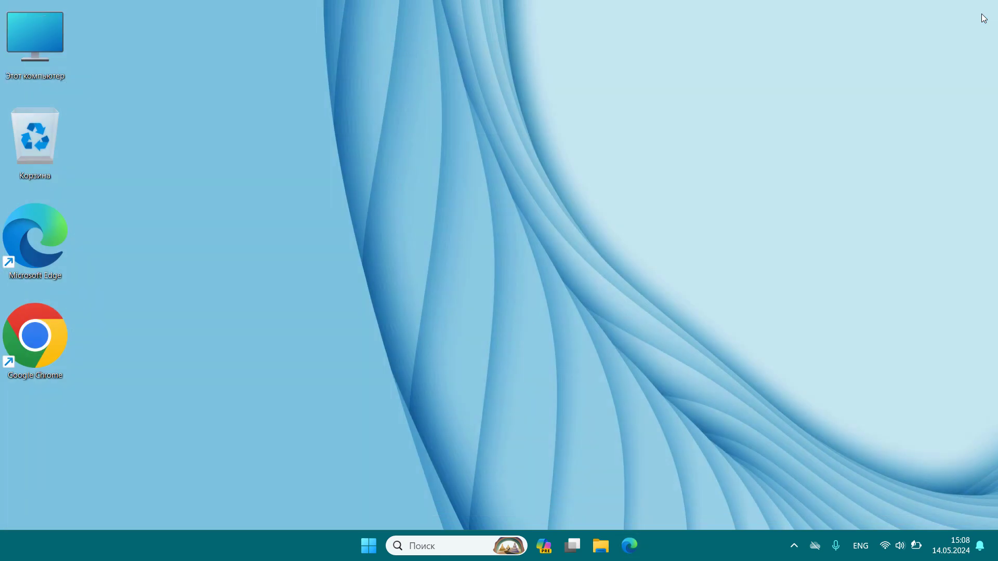
Step: Open Microsoft Edge and view its О программе Microsoft Edge page to check for browser updates
double_click(62, 234)
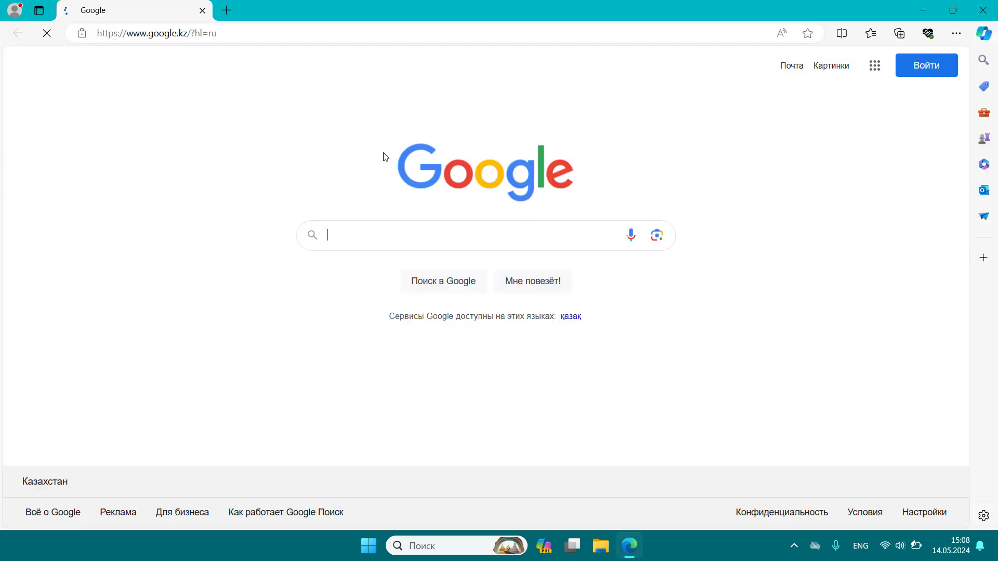
click(955, 33)
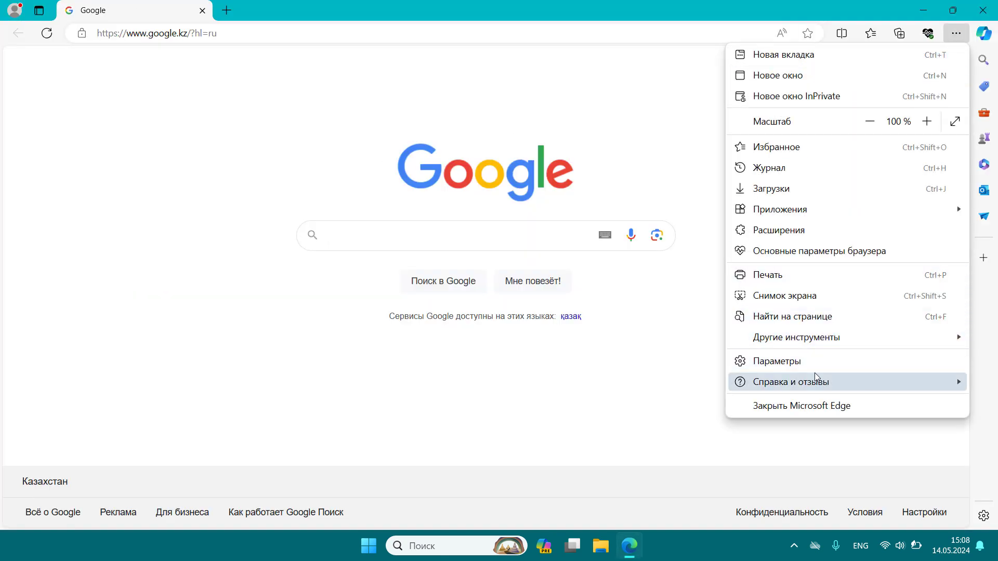
mouse_move(814, 372)
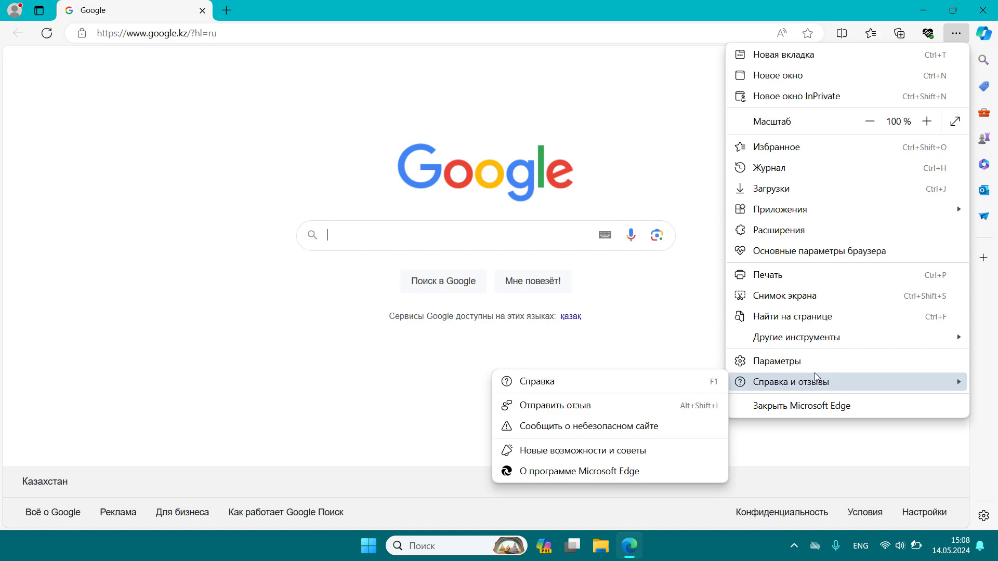
click(628, 471)
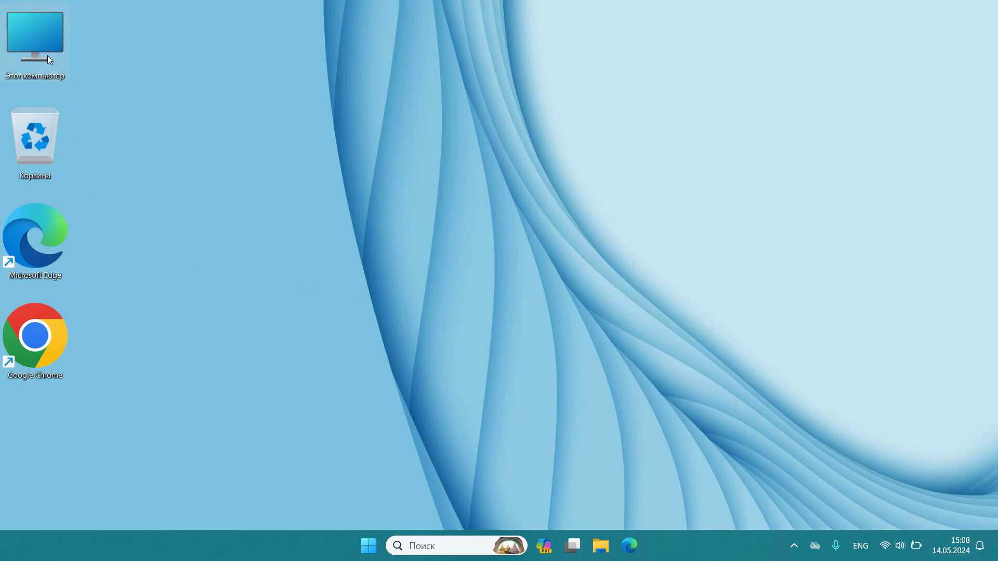
Step: Open the User folder inside Пользователи on Локальный диск (C:) in File Explorer
double_click(48, 55)
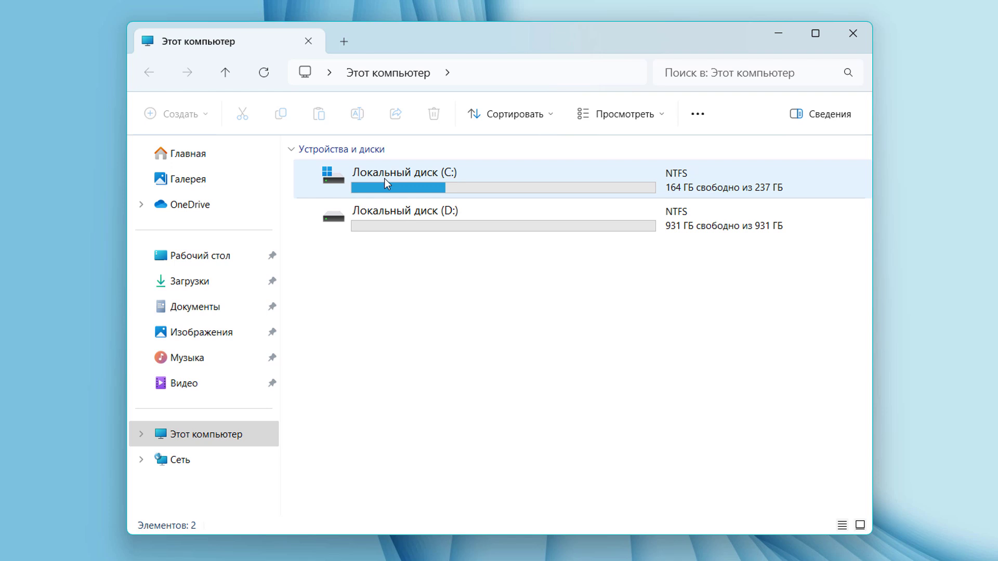
double_click(395, 175)
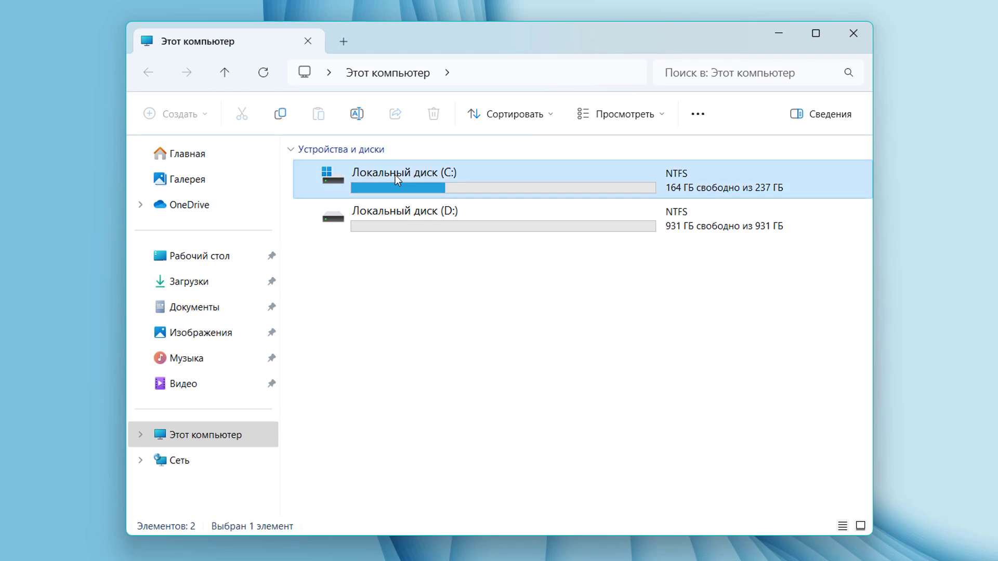
double_click(813, 195)
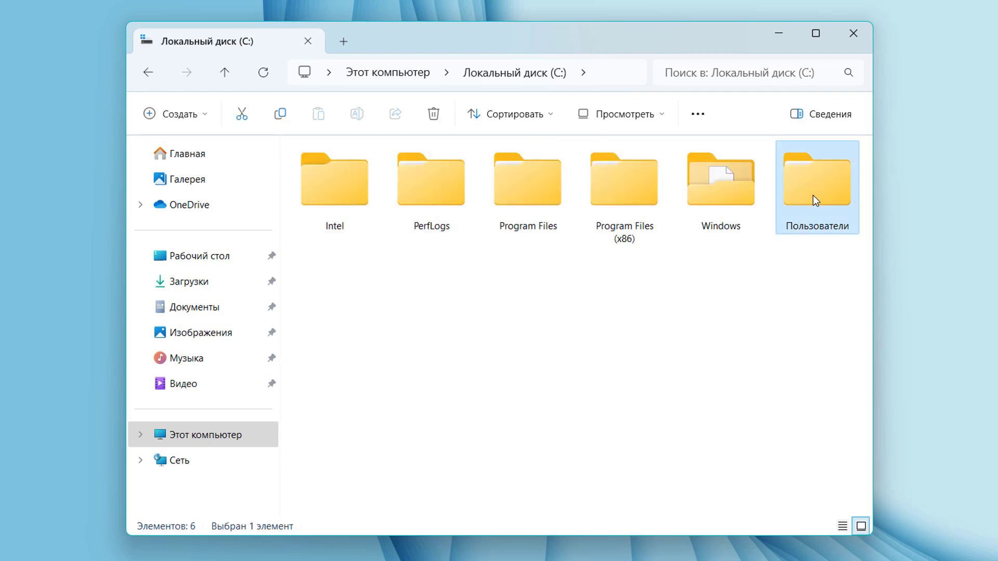
click(329, 177)
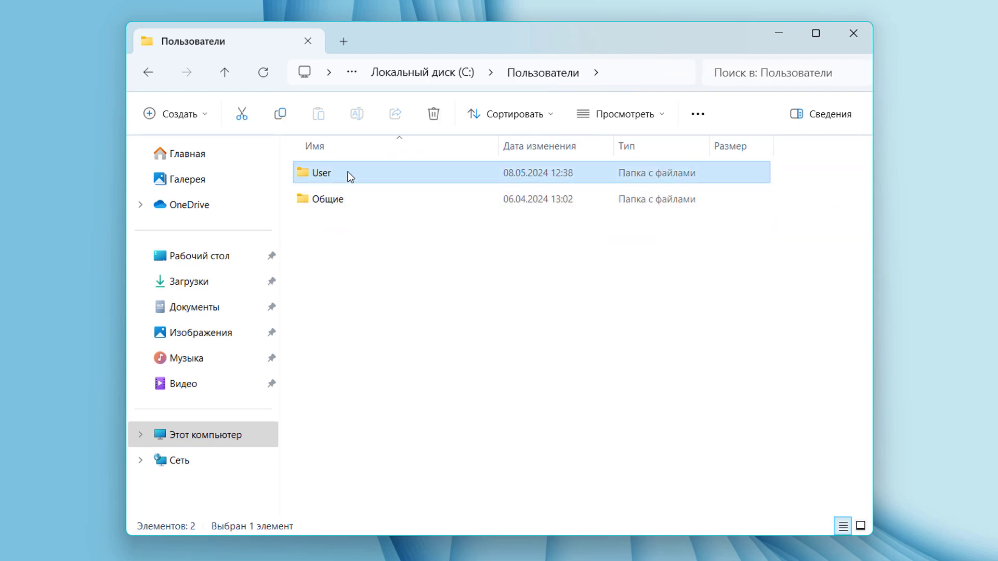
double_click(348, 172)
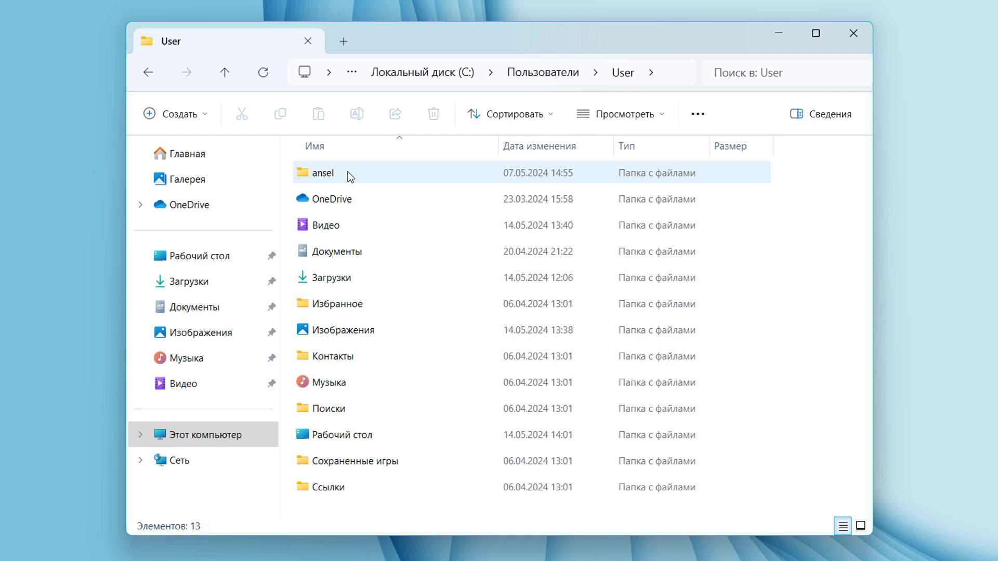
Step: Turn on the display of hidden items (Скрытые элементы) in the User folder
click(610, 118)
mouse_move(654, 411)
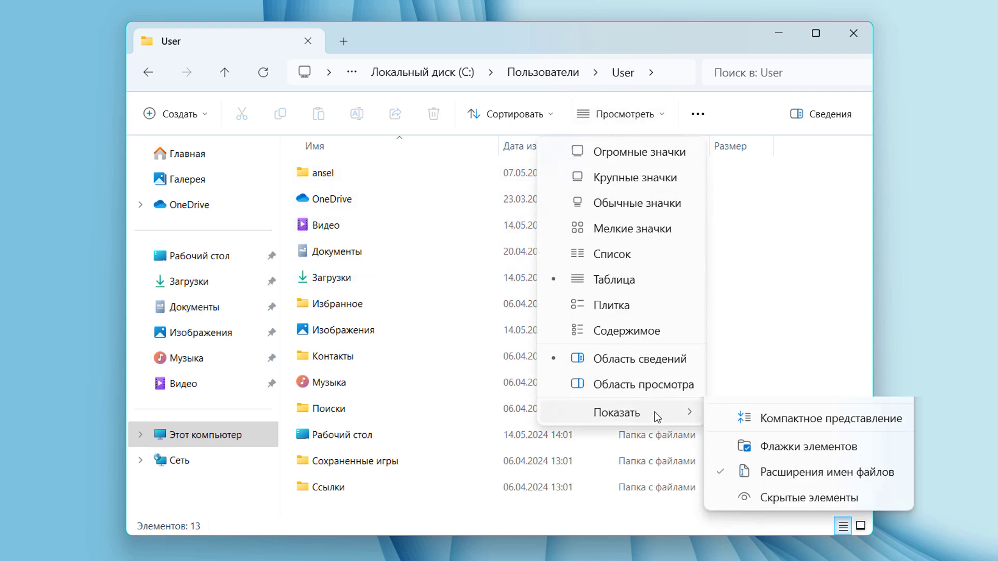
click(767, 524)
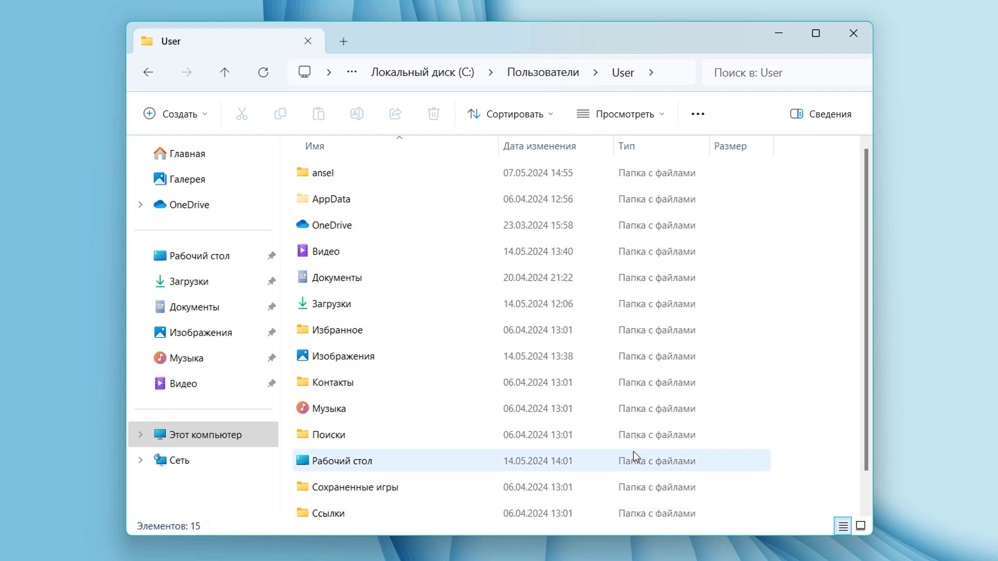
Step: Go into AppData, Local, Microsoft, Edge and open the User Data folder
click(345, 207)
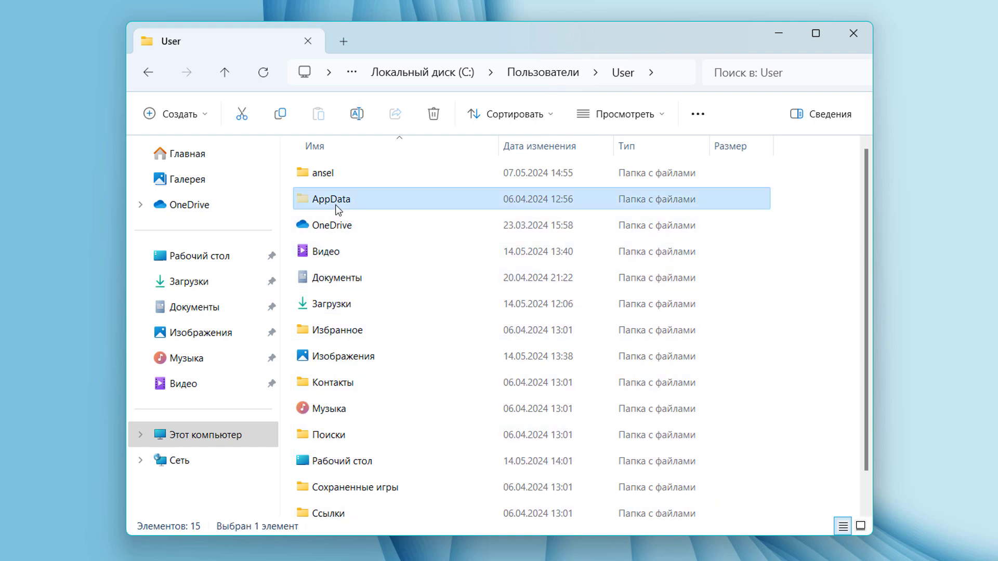
double_click(333, 207)
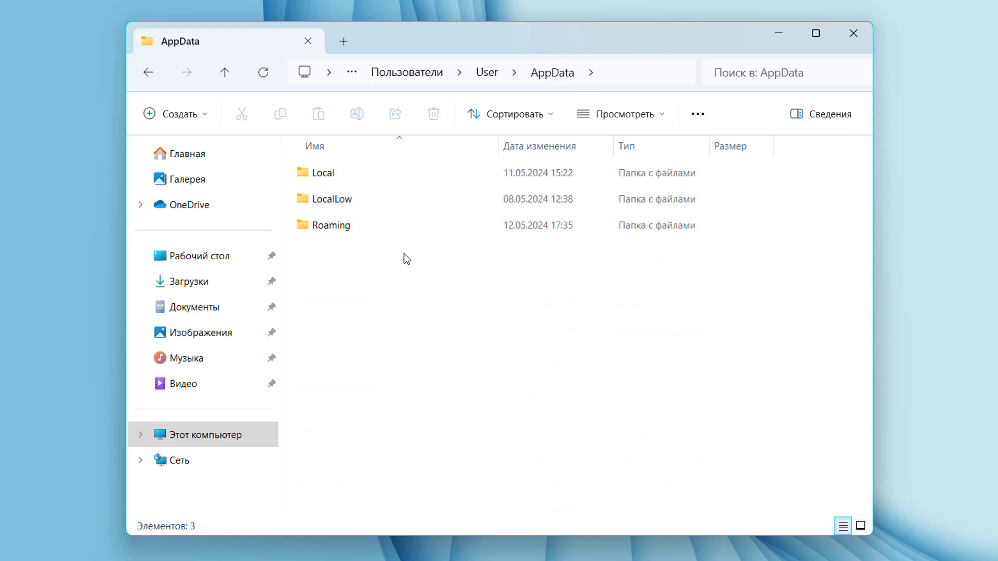
double_click(334, 175)
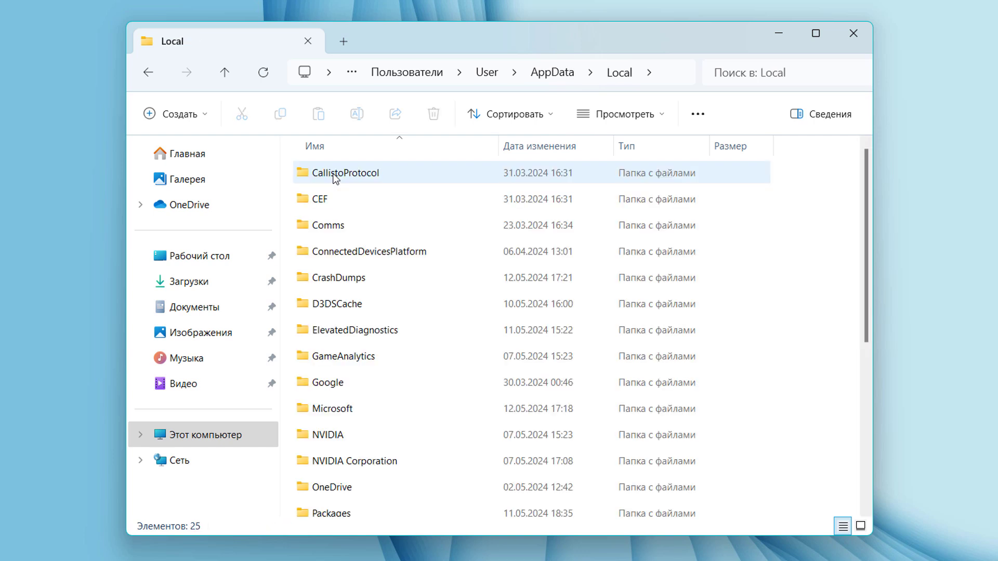
double_click(362, 408)
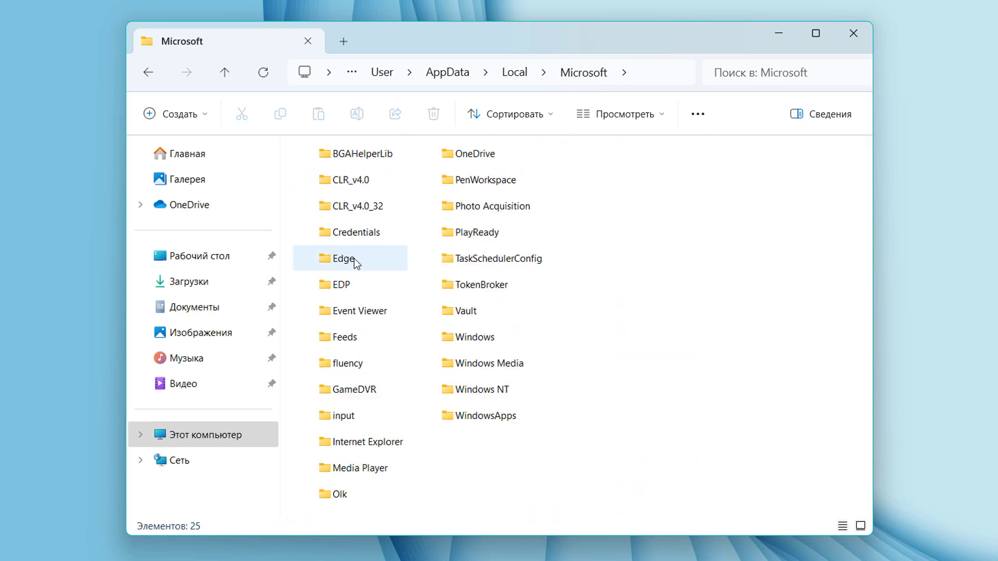
double_click(351, 258)
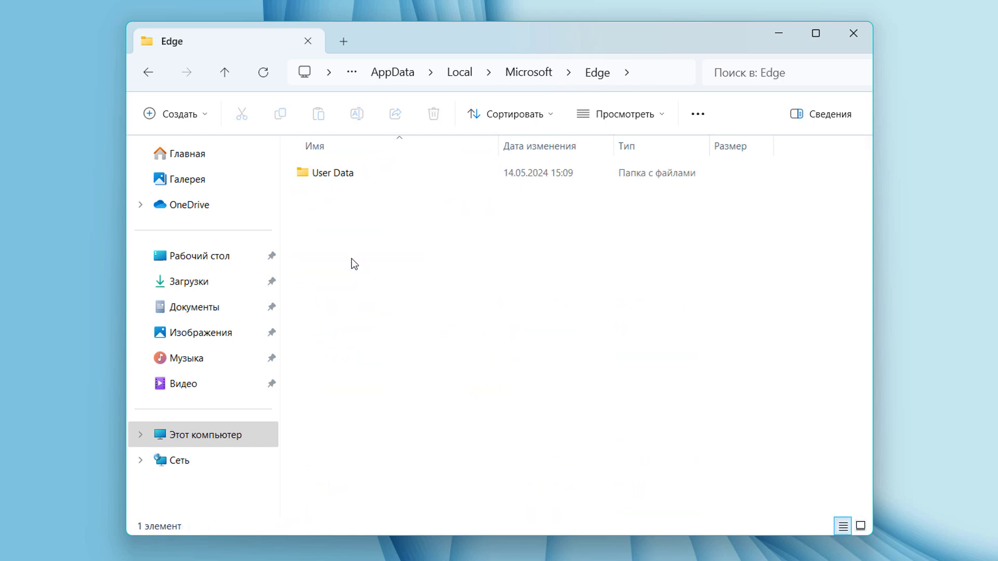
click(354, 180)
double_click(353, 180)
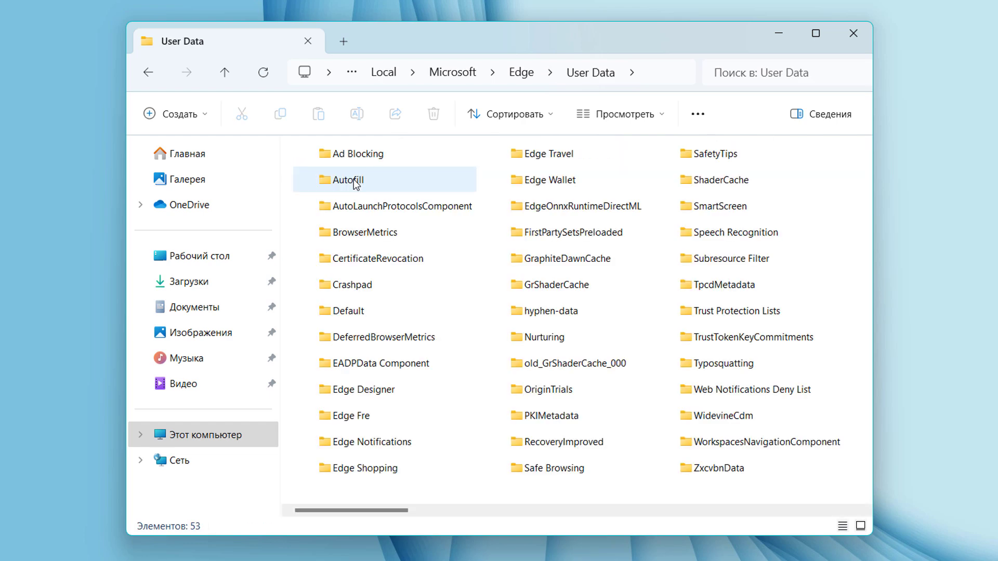
Step: Try to delete the Default folder from Edge's User Data folder, retrying the deletion
click(362, 312)
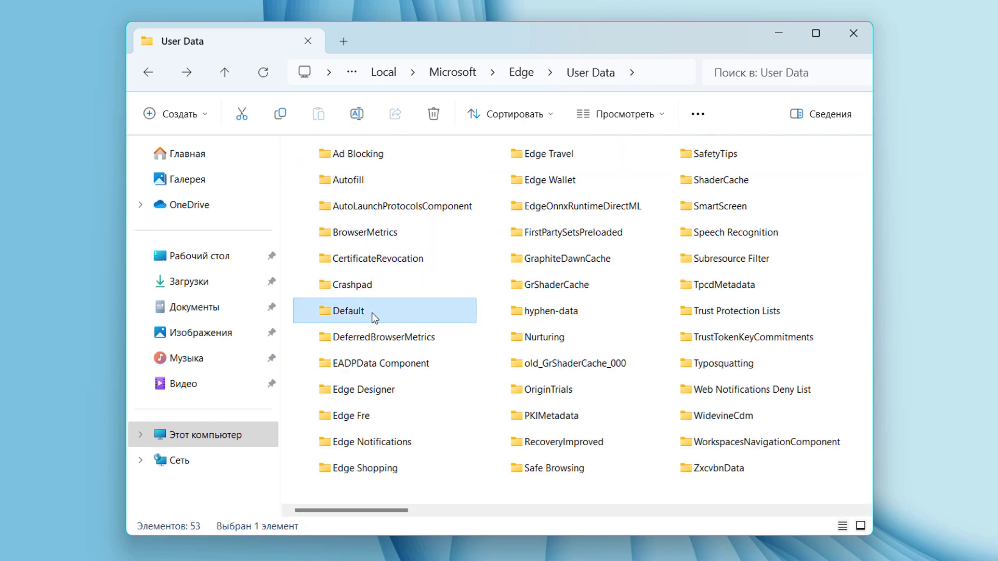
right_click(376, 311)
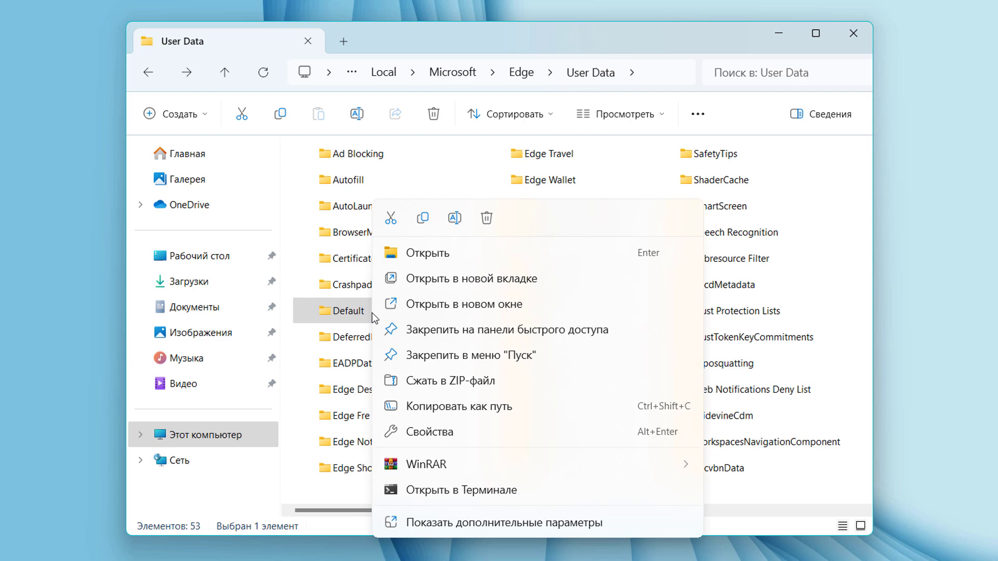
click(482, 223)
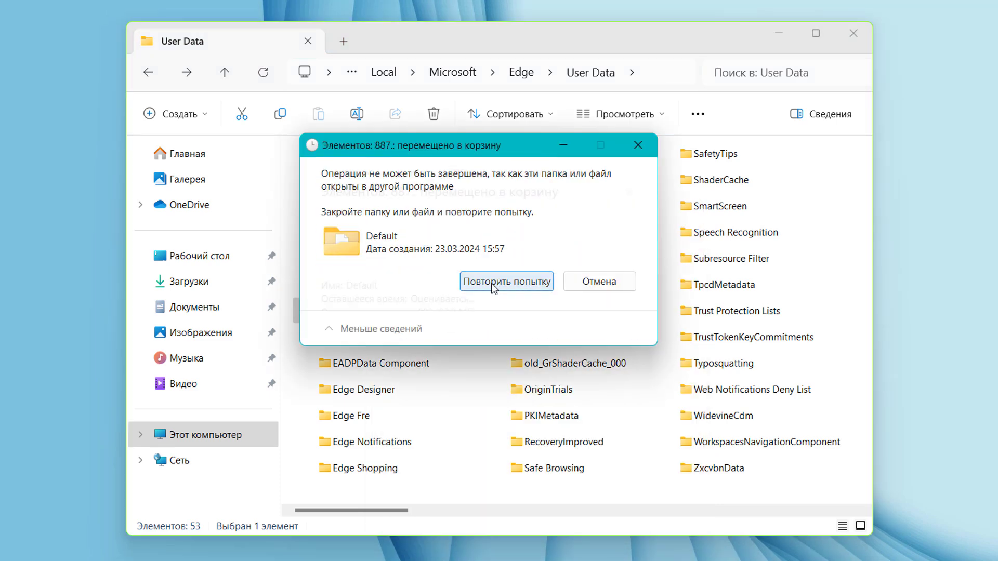
click(491, 283)
Step: Delete all contents of the Default folder, skipping every item that is in use
double_click(401, 308)
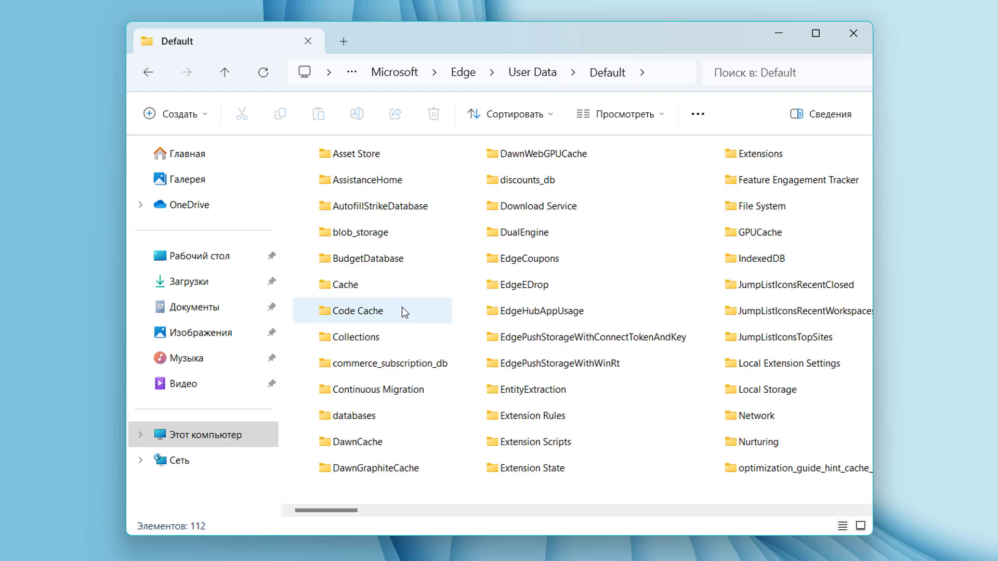
key(ctrl+a)
key(Delete)
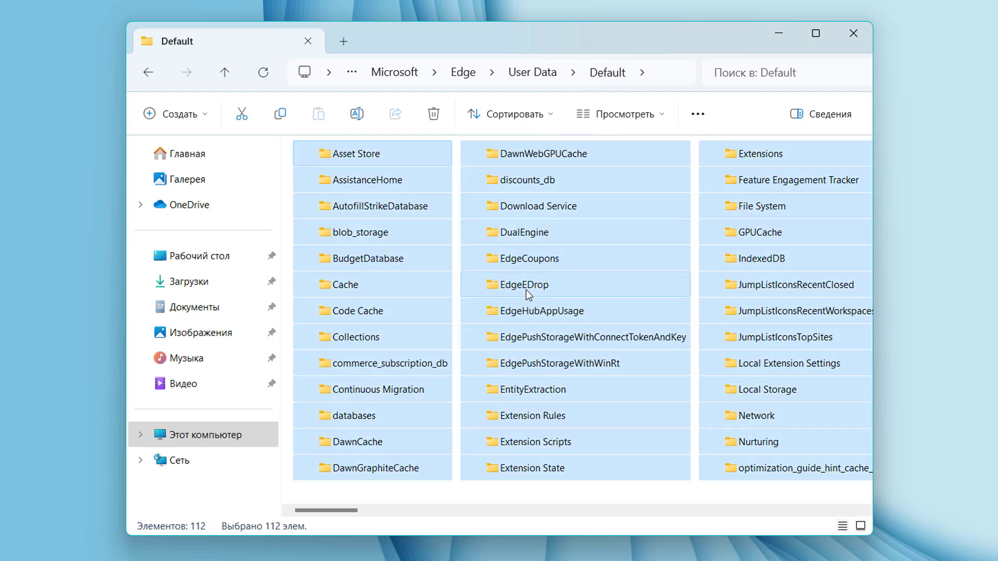
click(406, 291)
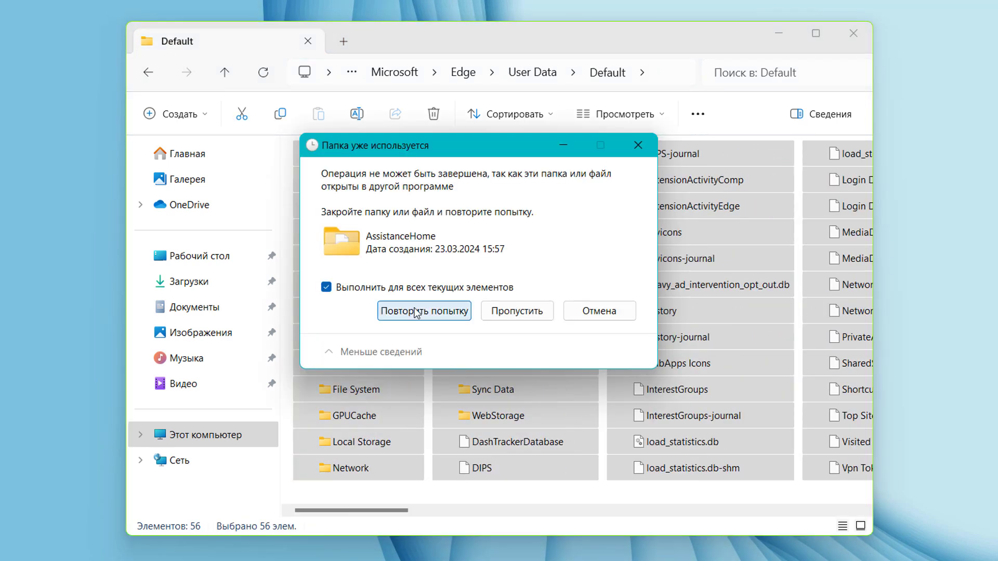
click(517, 311)
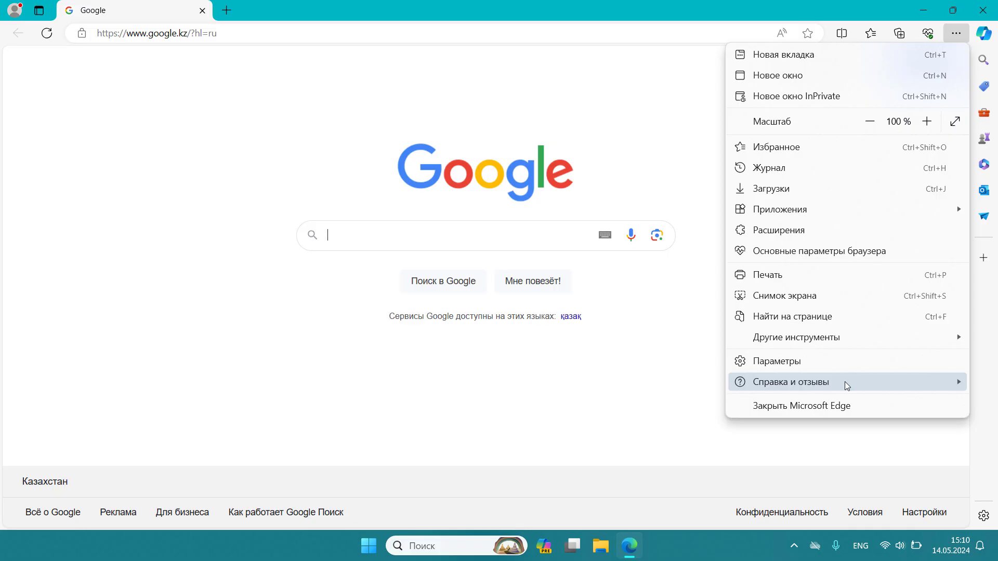